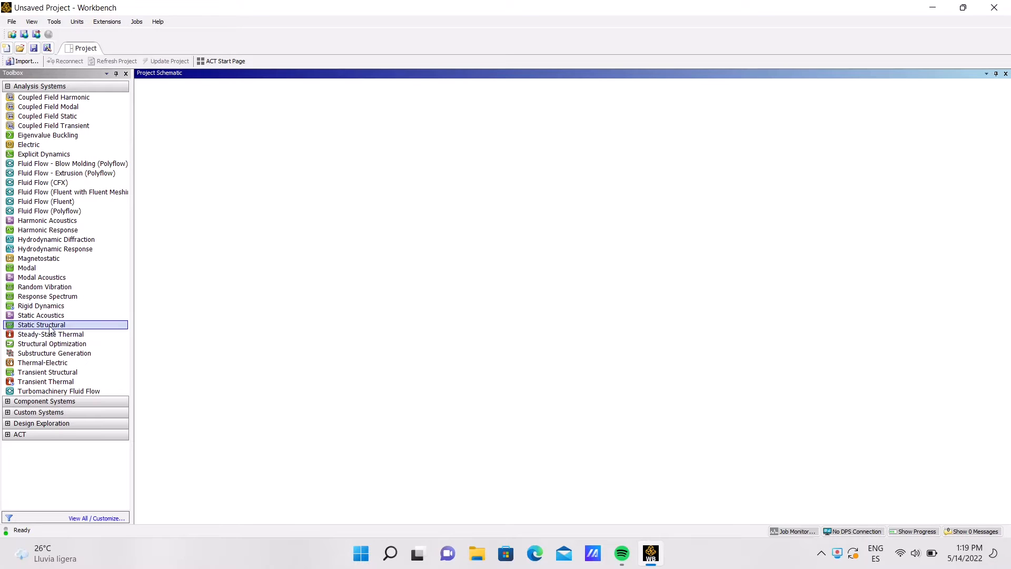
Add a Static Structural analysis system to the project schematic and select its Geometry component
left_click_drag(50, 329, 216, 146)
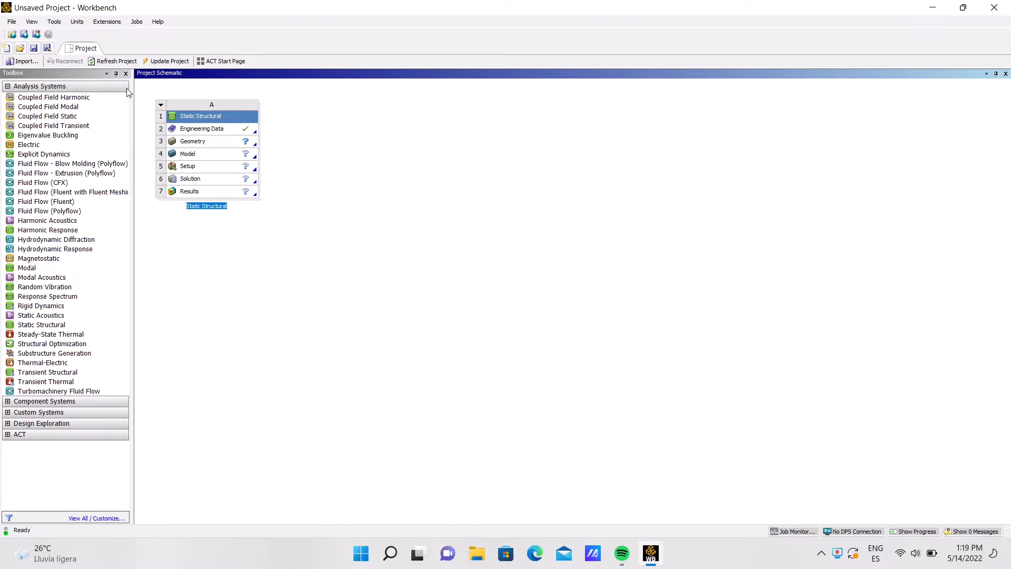
left_click(212, 132)
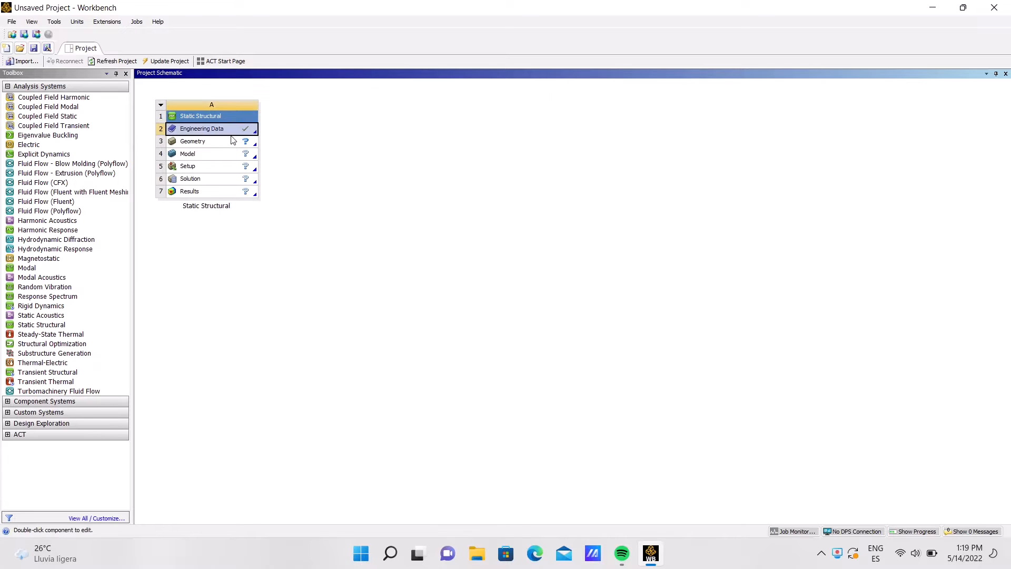
left_click(229, 142)
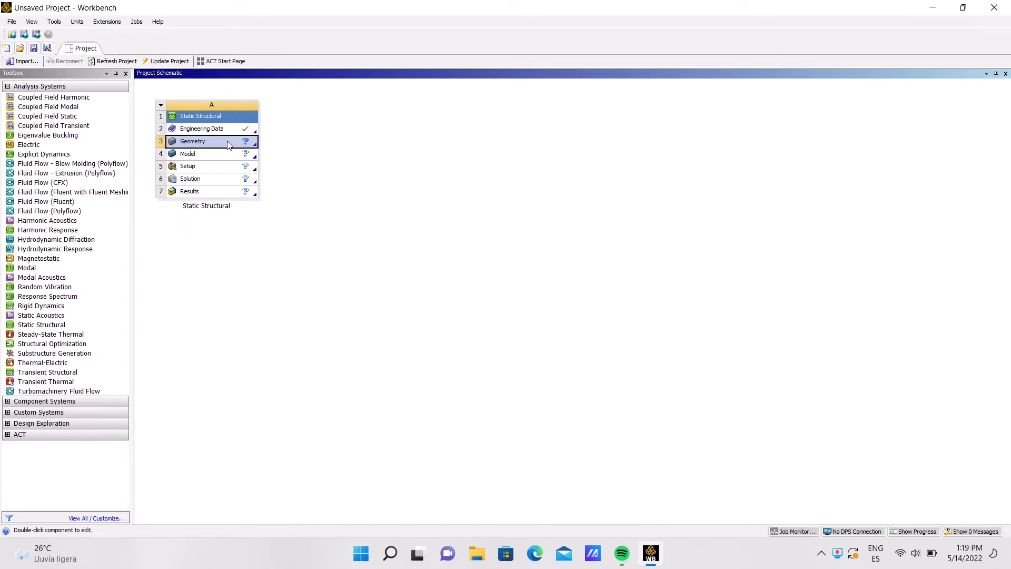
right_click(230, 144)
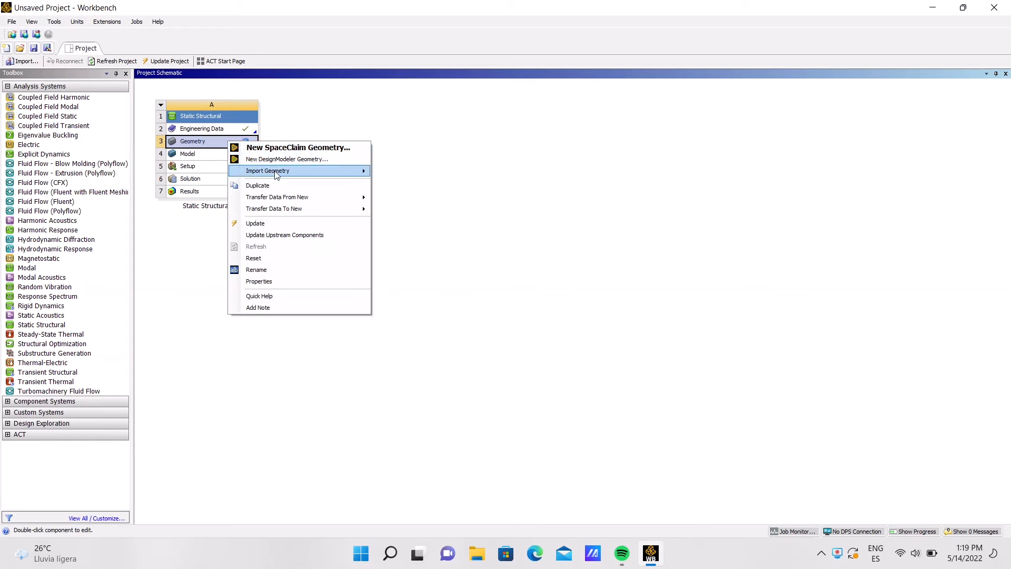
mouse_move(333, 173)
left_click(417, 186)
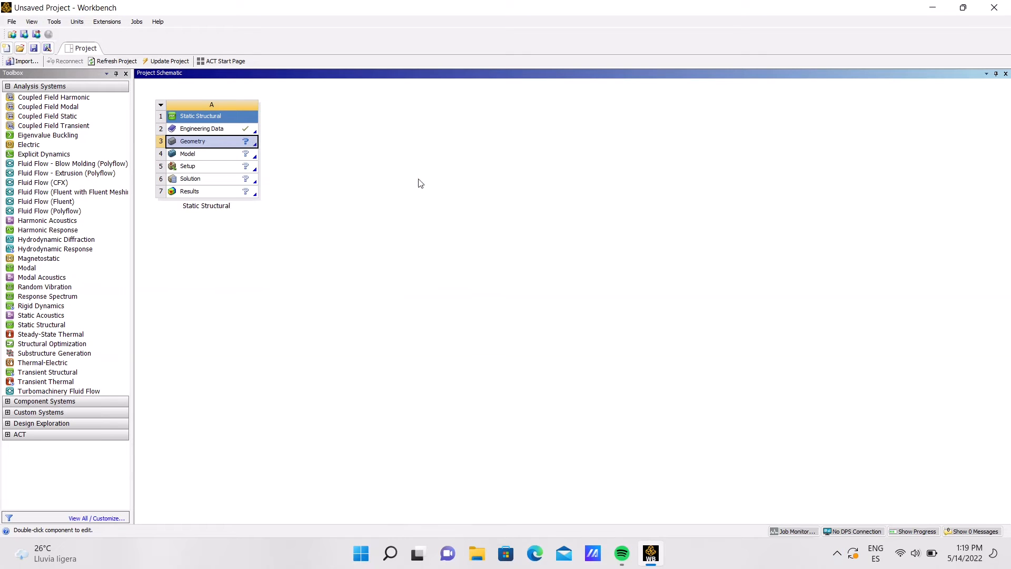
Import the file practica 26.IGS from the Desktop as the geometry of the Static Structural system
right_click(217, 147)
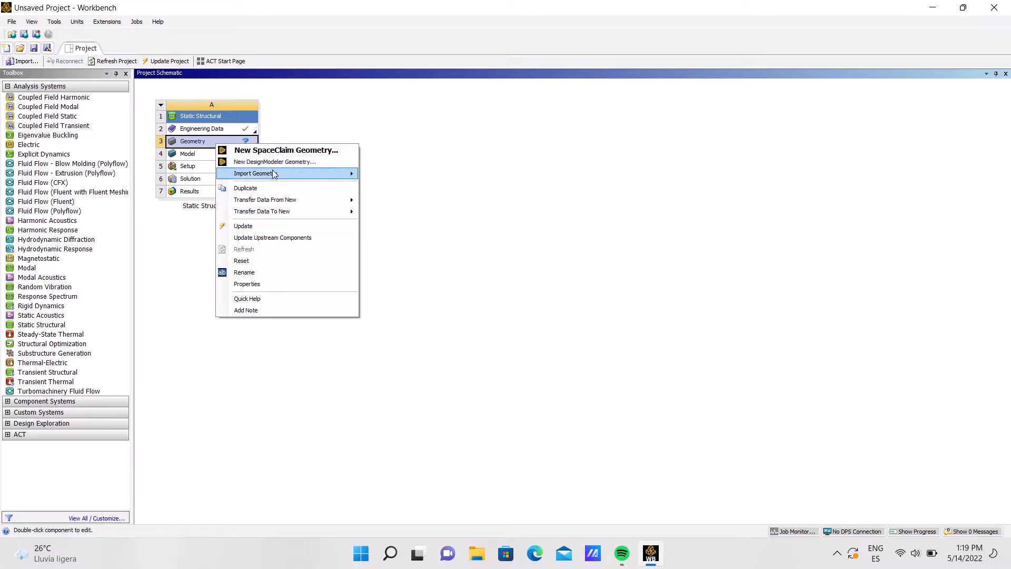
mouse_move(328, 177)
left_click(387, 174)
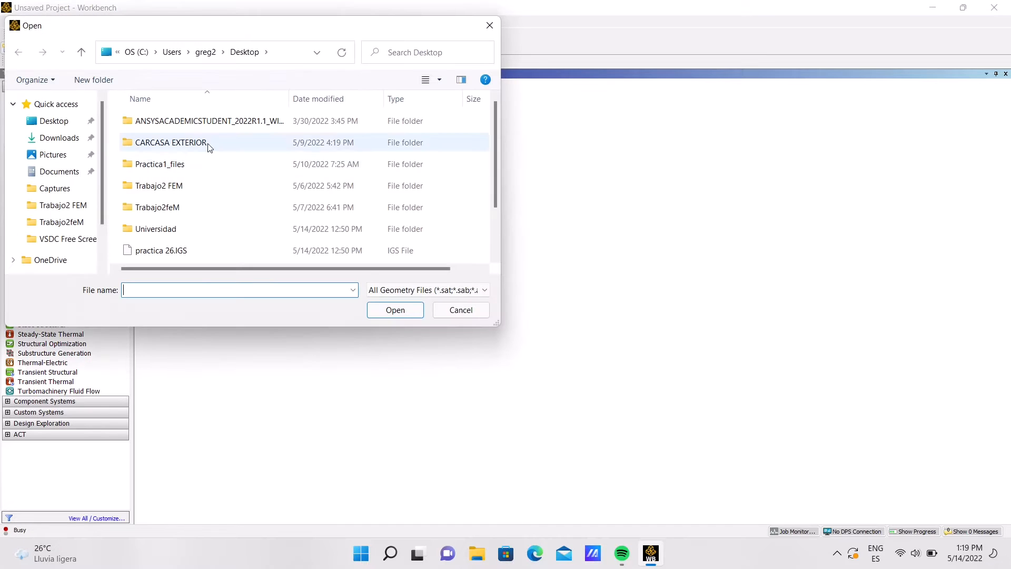
left_click(43, 126)
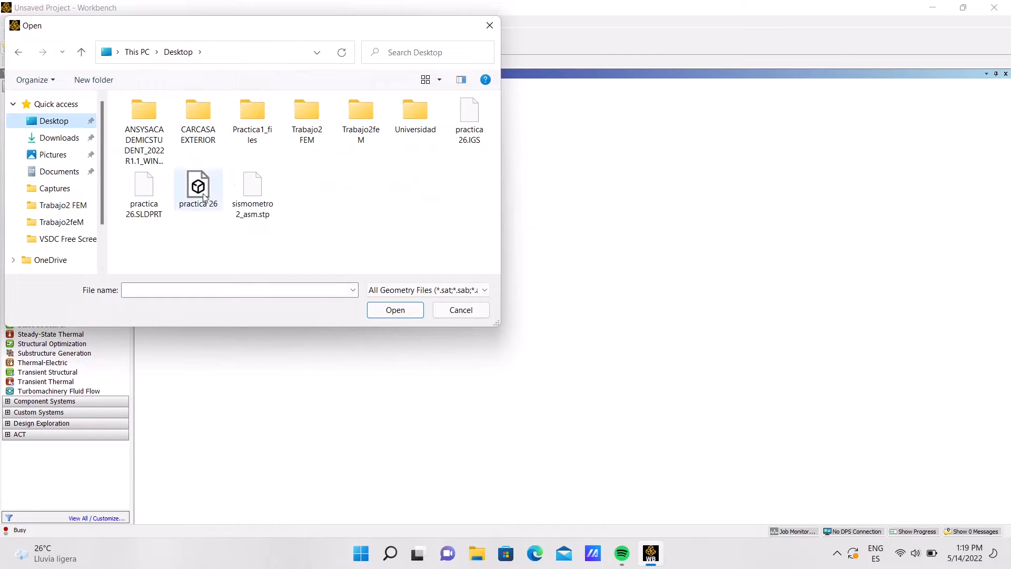
double_click(471, 126)
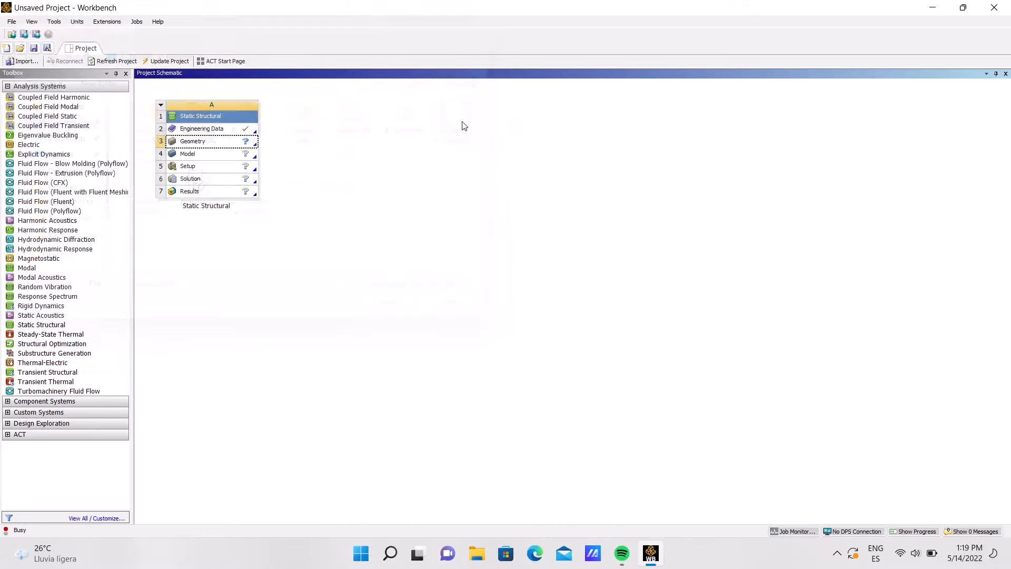
Open the imported geometry in DesignModeler and generate the Import1 feature
right_click(217, 143)
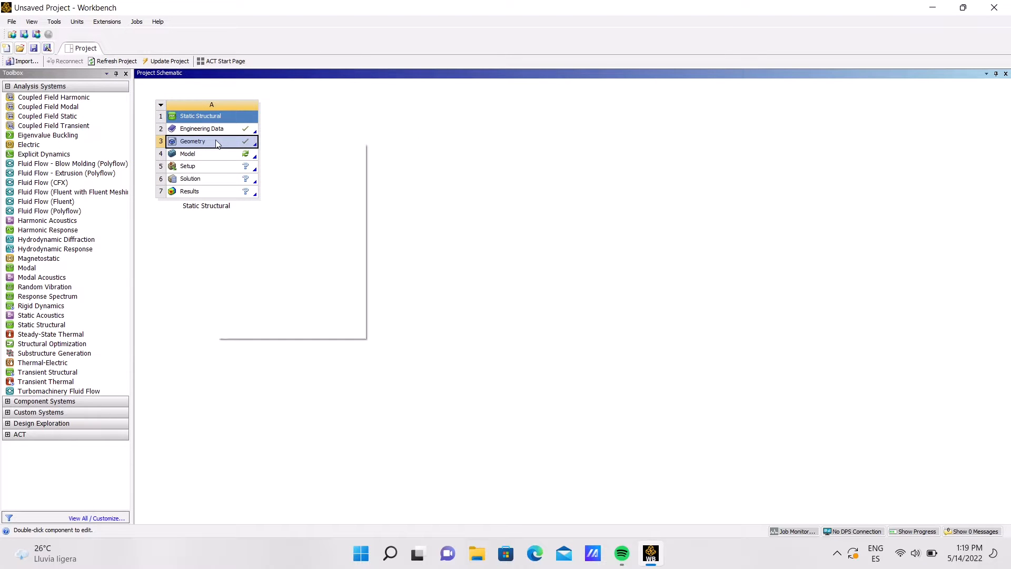
left_click(263, 161)
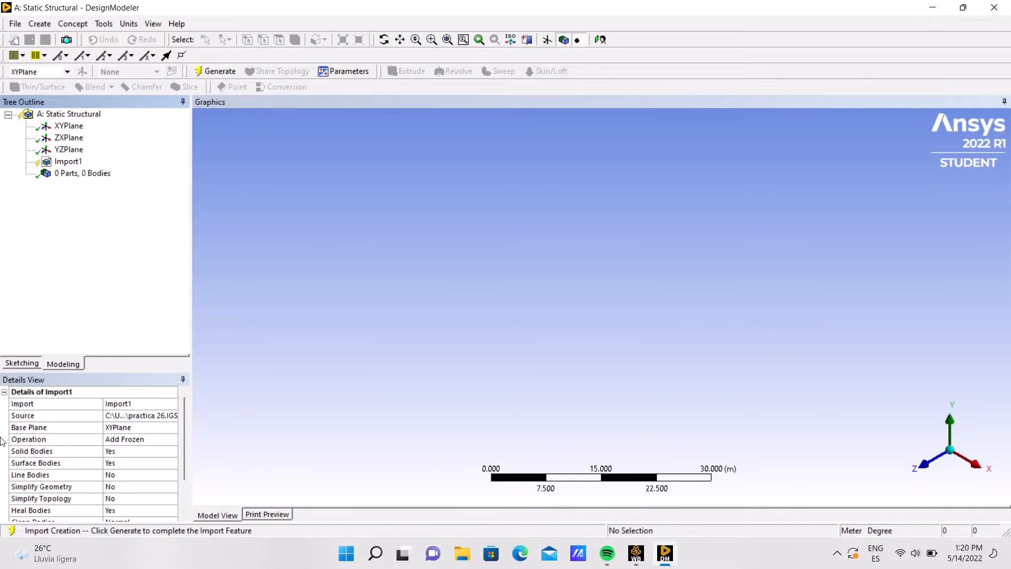
left_click(67, 161)
left_click(207, 75)
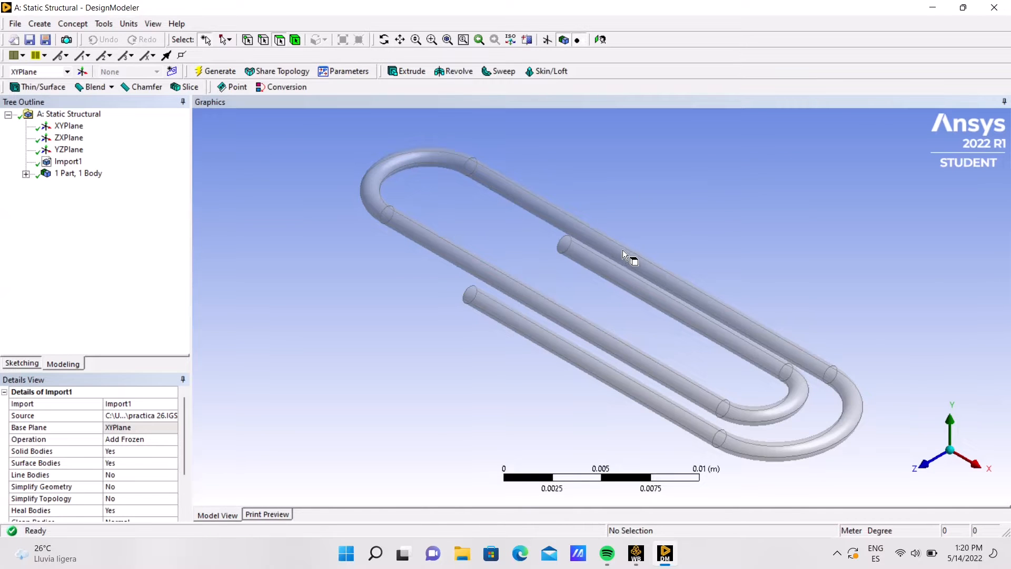
Create a body operation and set its type to Simplify
scroll(623, 250, "up", 3)
scroll(604, 206, "down", 3)
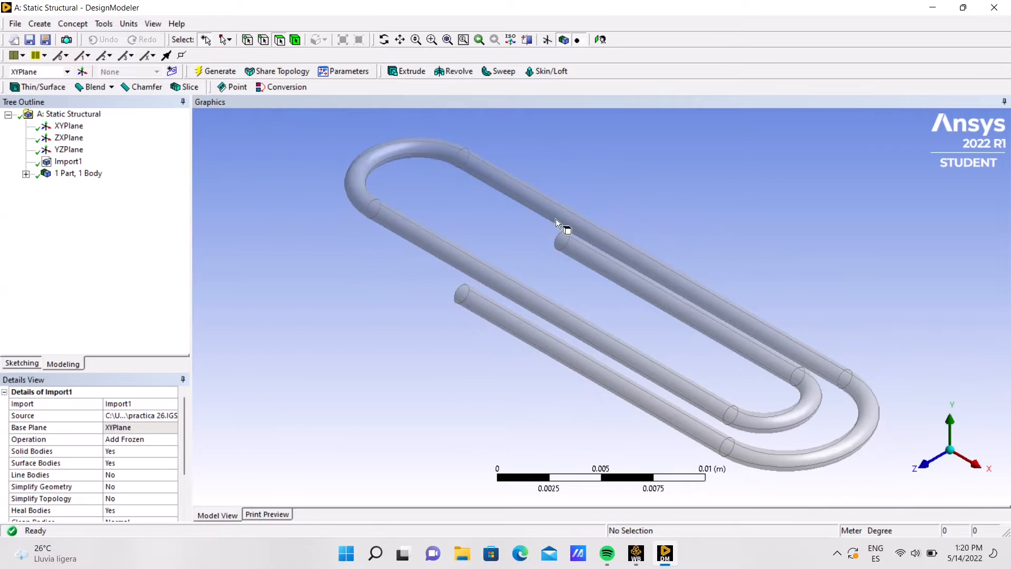
left_click(40, 23)
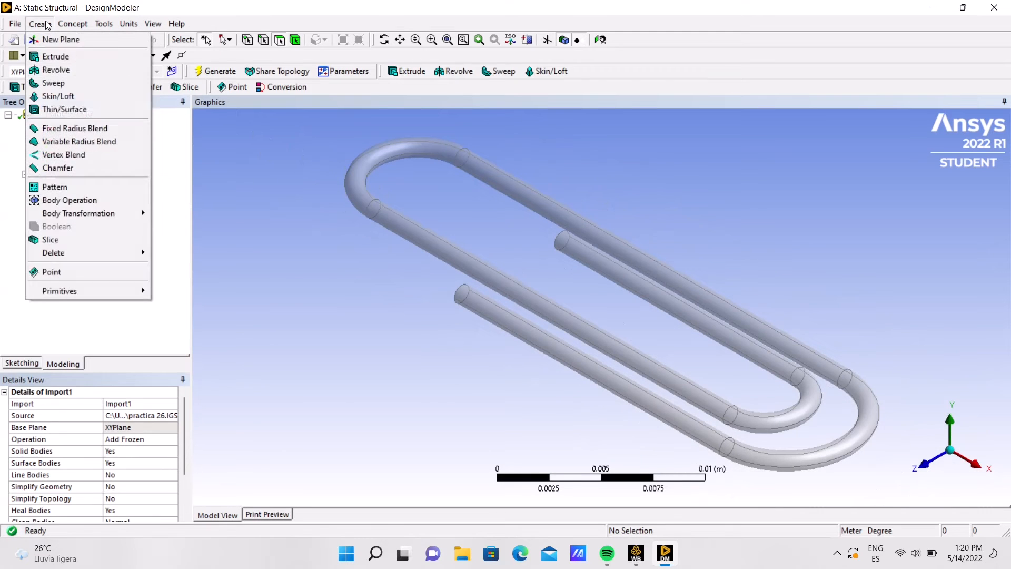
left_click(69, 200)
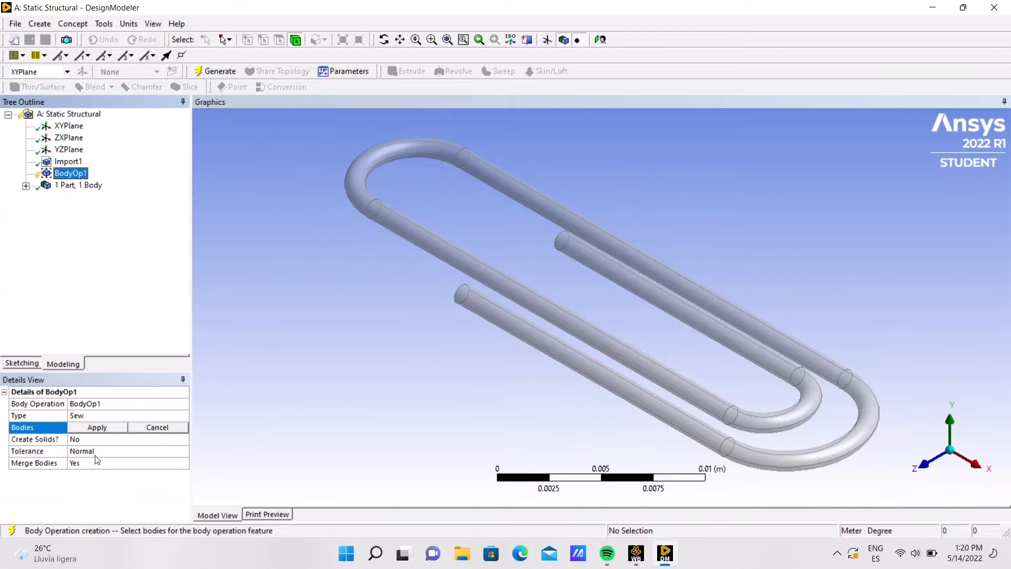
left_click(104, 404)
left_click(179, 417)
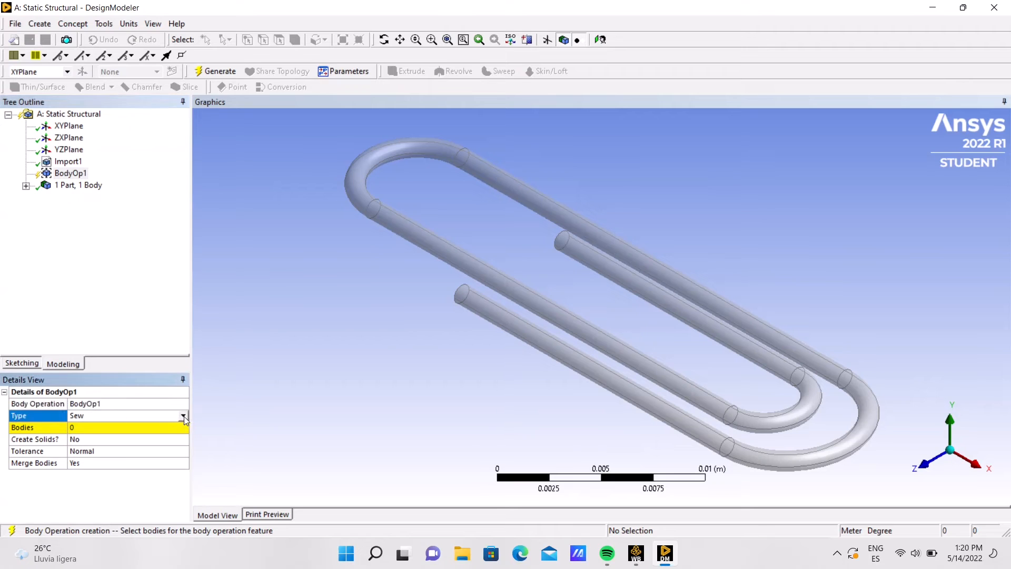
left_click(185, 416)
left_click(148, 436)
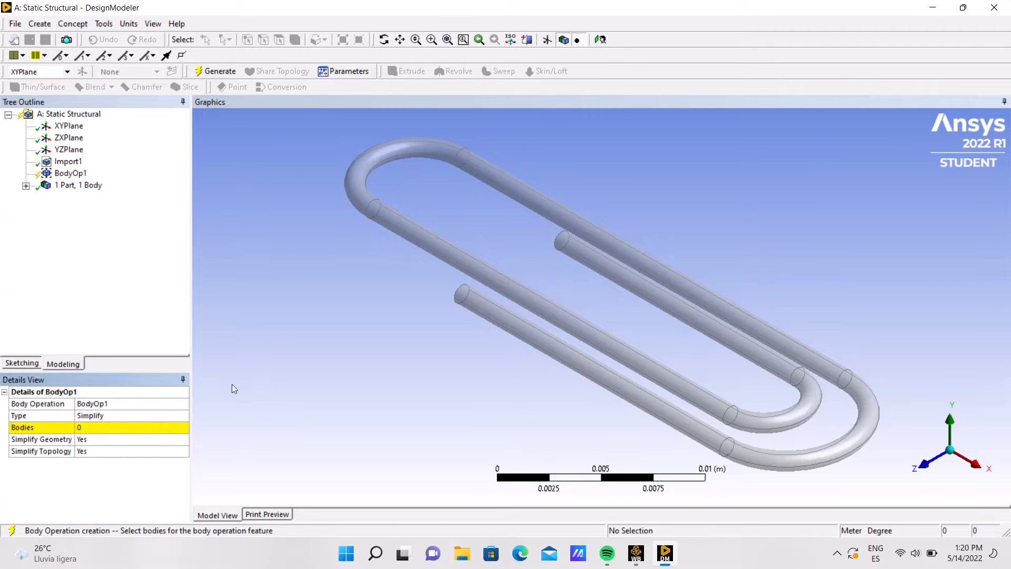
Assign the paper clip body to the Simplify operation and generate it
left_click(121, 428)
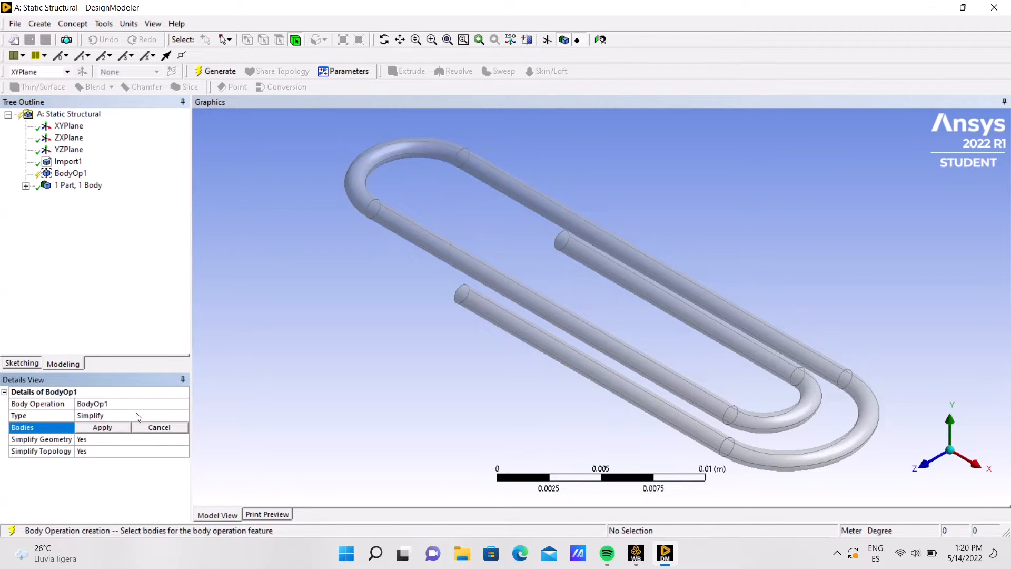
left_click(450, 250)
left_click(108, 428)
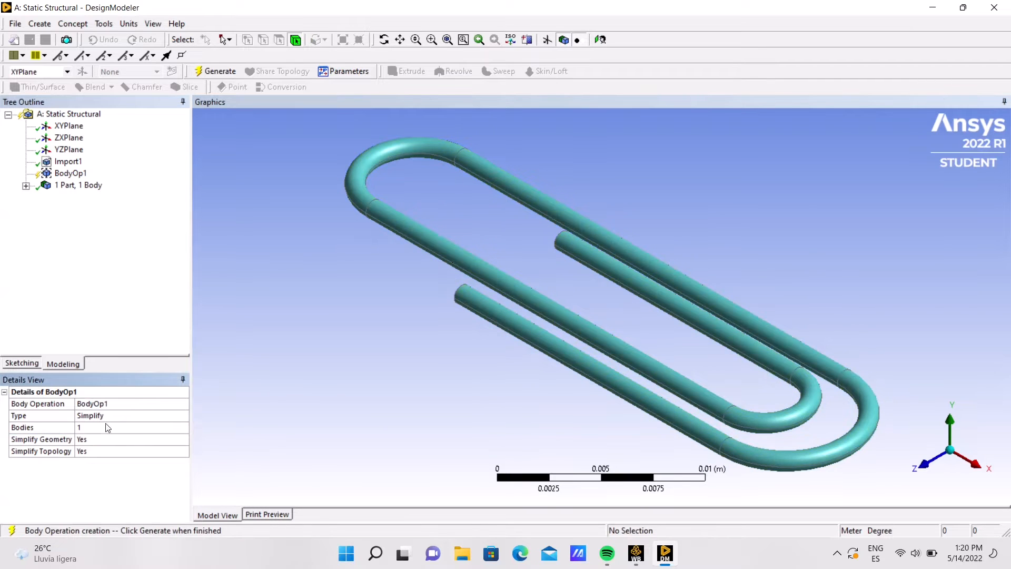
left_click(221, 72)
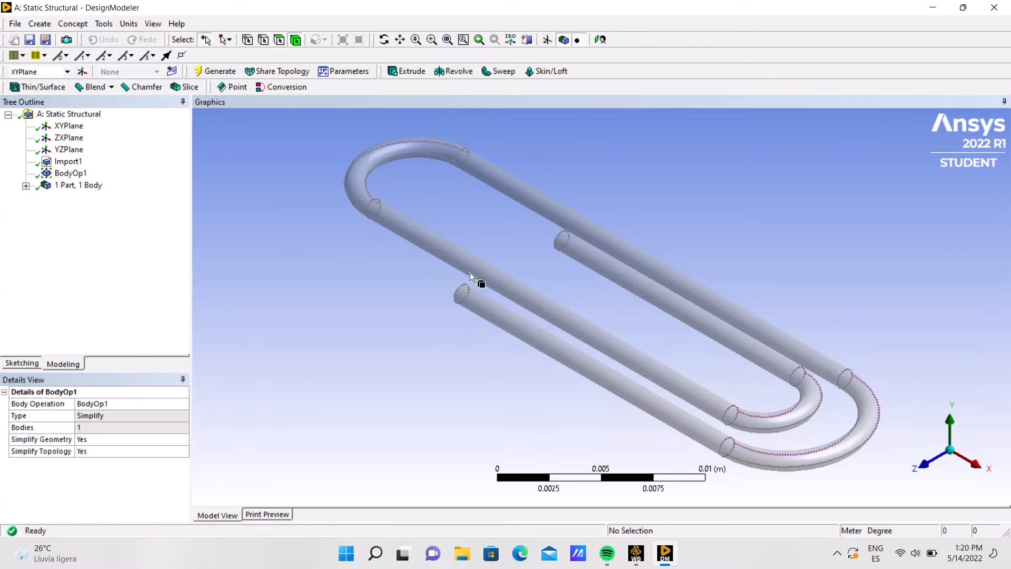
scroll(484, 281, "up", 5)
scroll(605, 198, "down", 3)
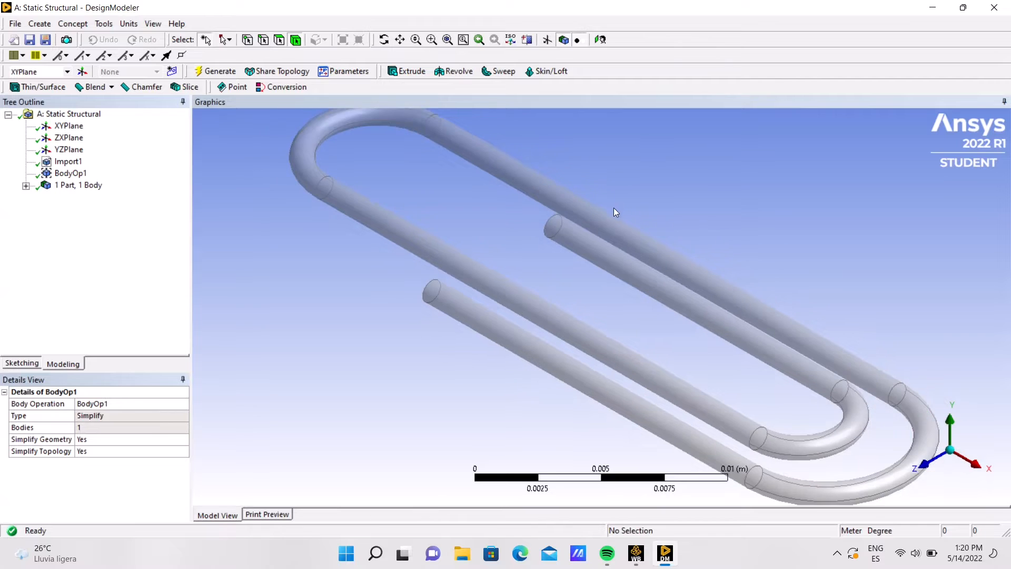
scroll(506, 274, "down", 1)
left_click(371, 145)
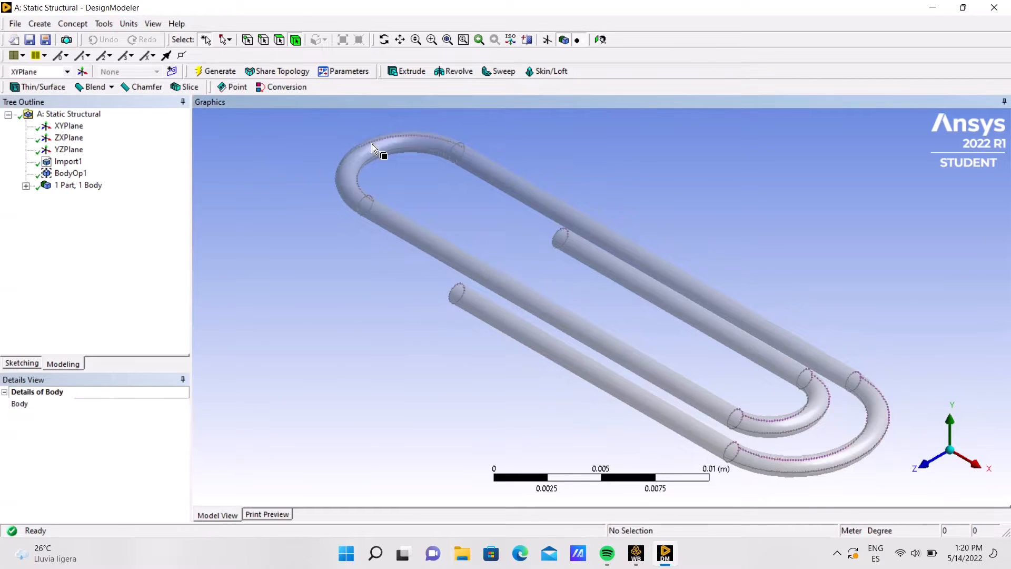
left_click(213, 196)
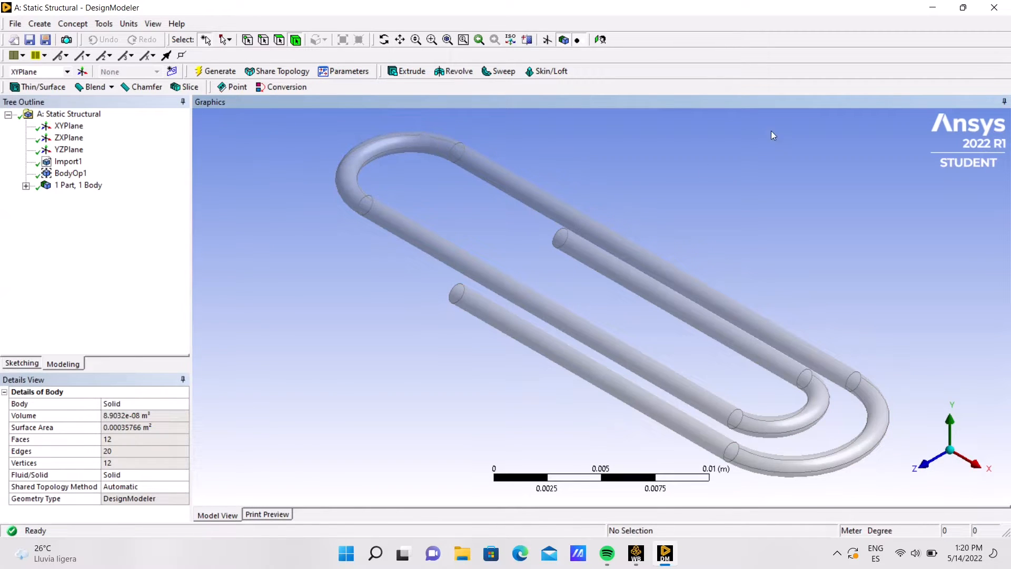
Close DesignModeler and open the Static Structural system's Model in Mechanical
left_click(994, 7)
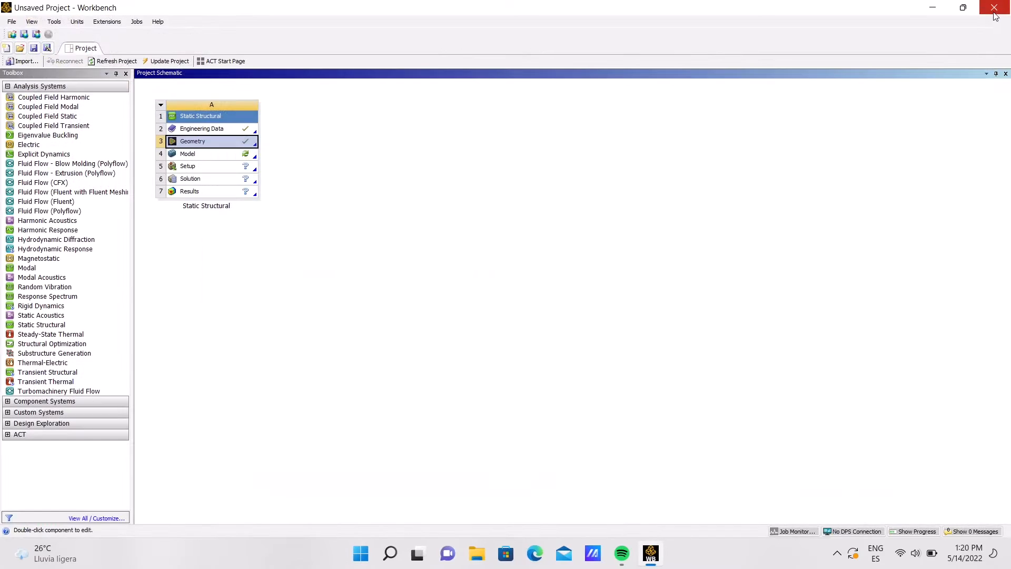
left_click(206, 155)
double_click(206, 155)
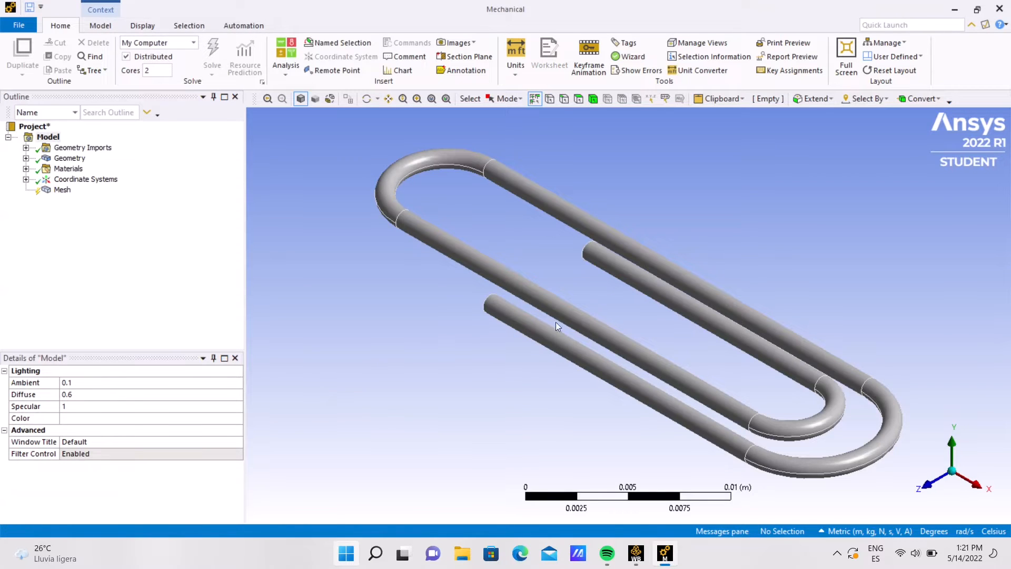
Examine how the paper clip's surface is divided by selecting its straight segments and bends one after another
left_click(498, 309)
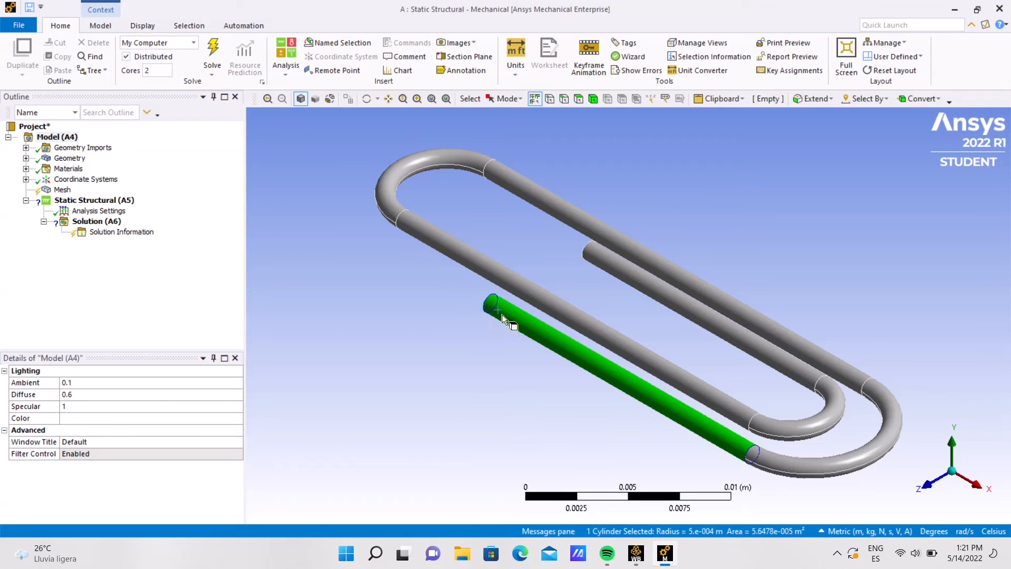
left_click(795, 462)
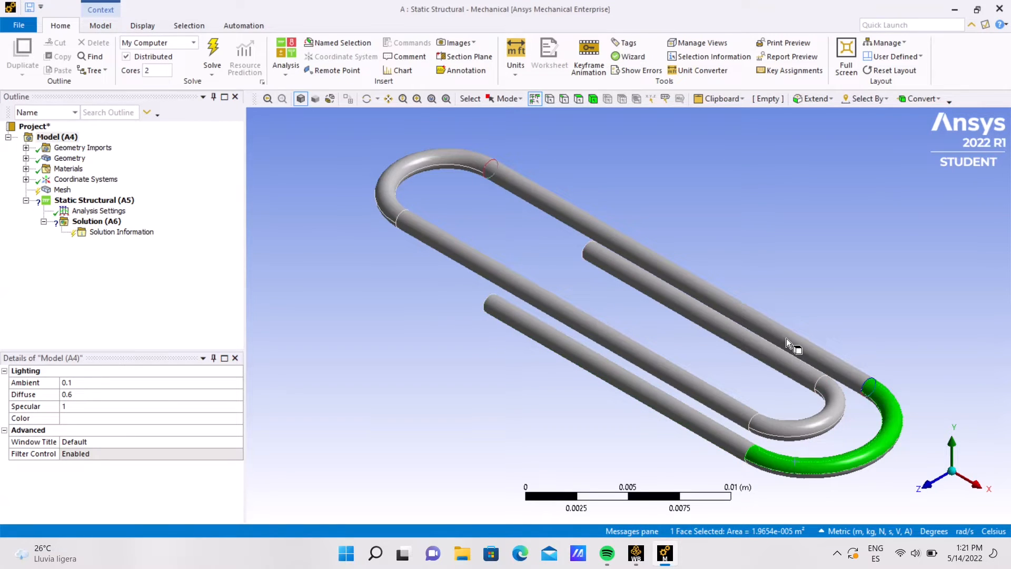
left_click(786, 336)
left_click(742, 332)
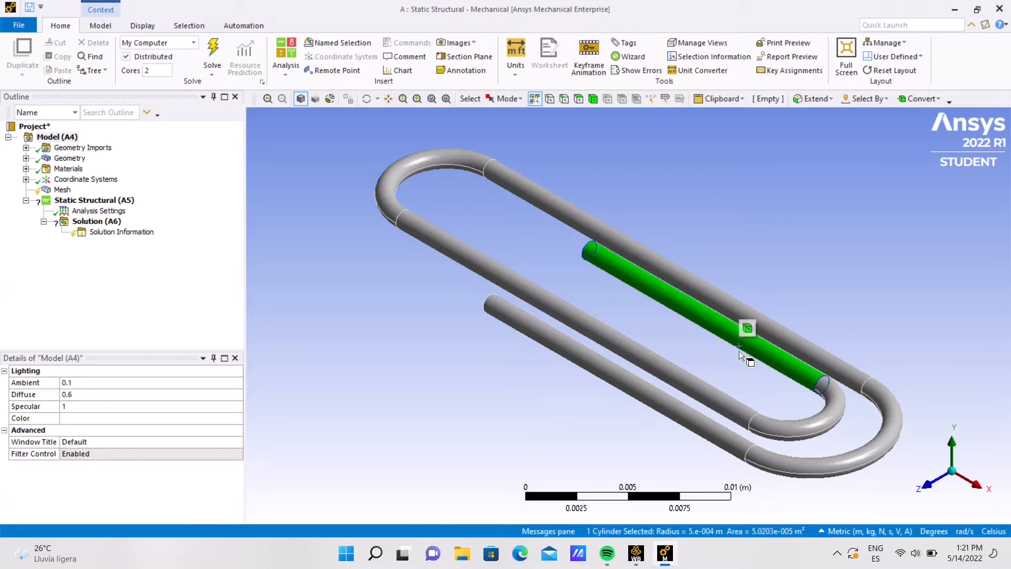
left_click(794, 422)
left_click(519, 293)
left_click(389, 193)
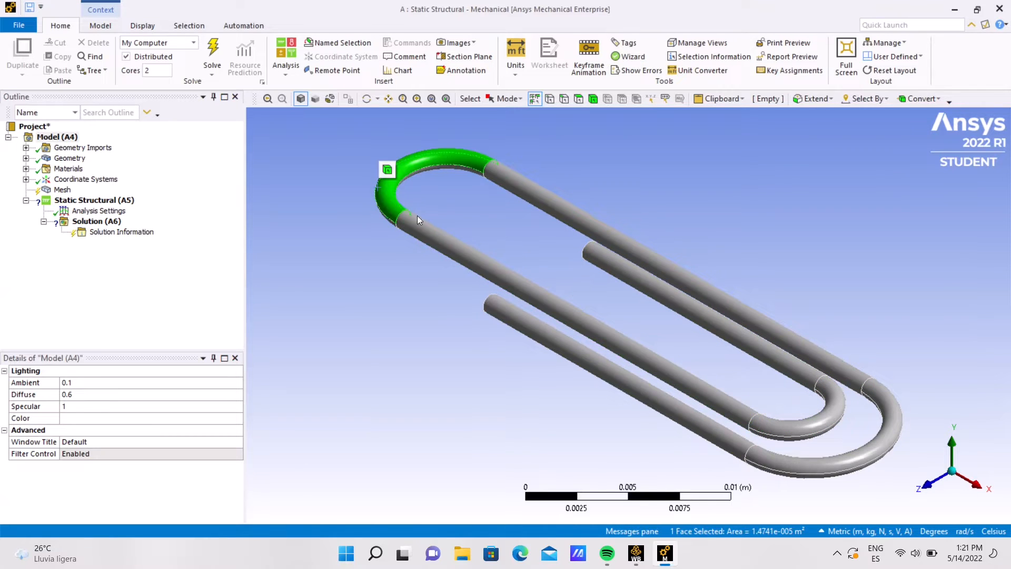
left_click(530, 330)
left_click(880, 463)
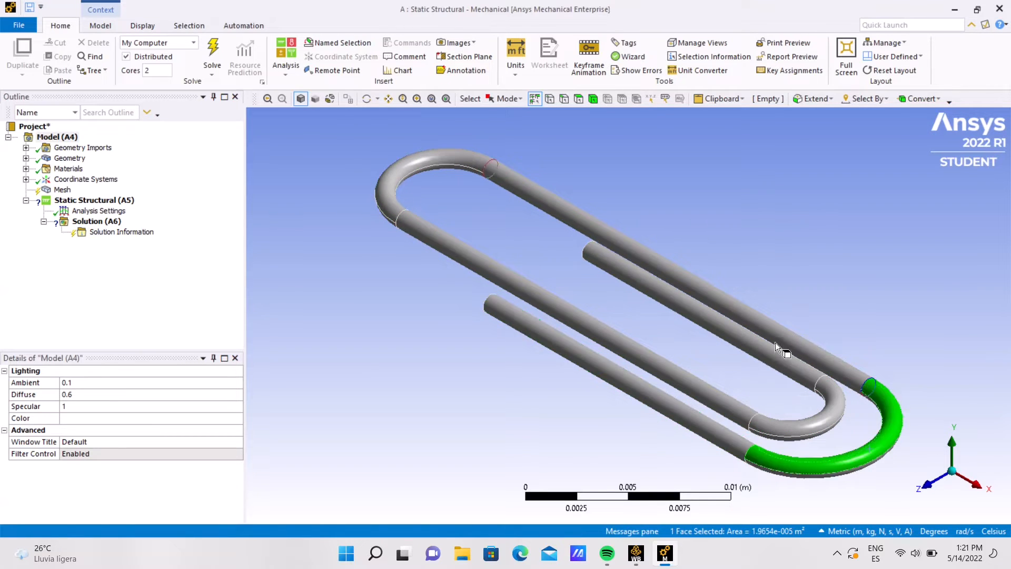
left_click(765, 330)
left_click(412, 195)
left_click(465, 247)
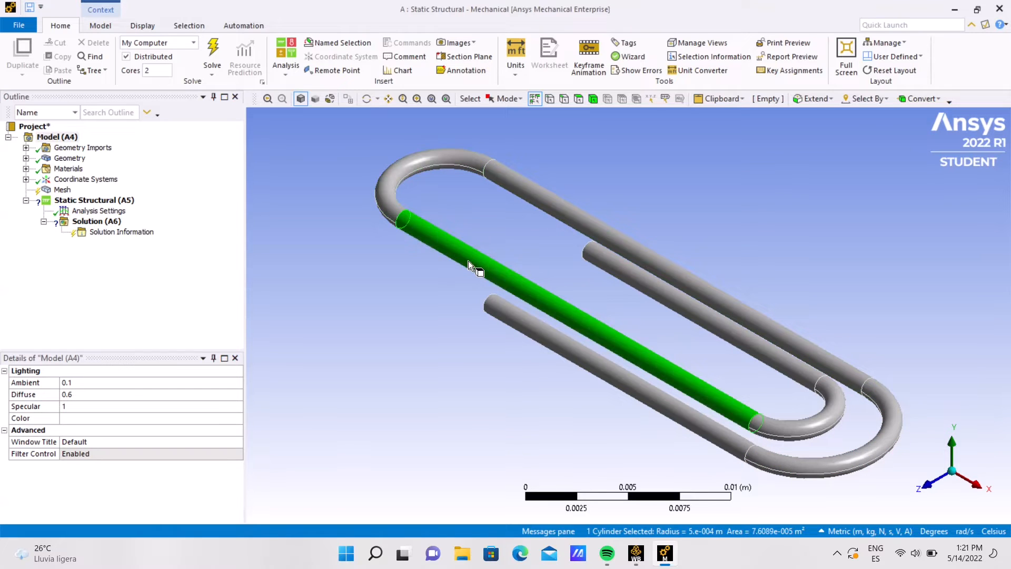
left_click(761, 355)
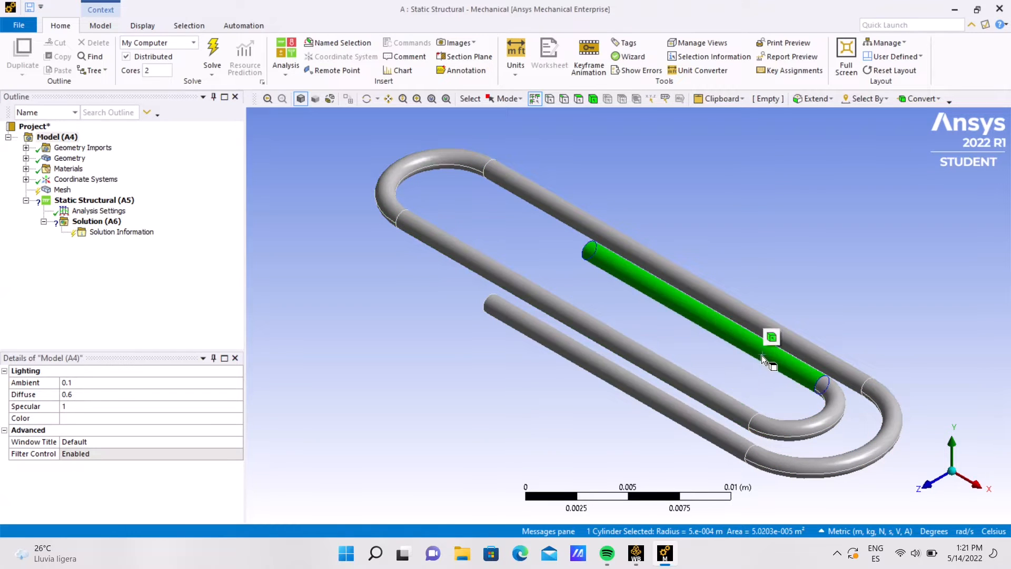
left_click(754, 260)
left_click(520, 308)
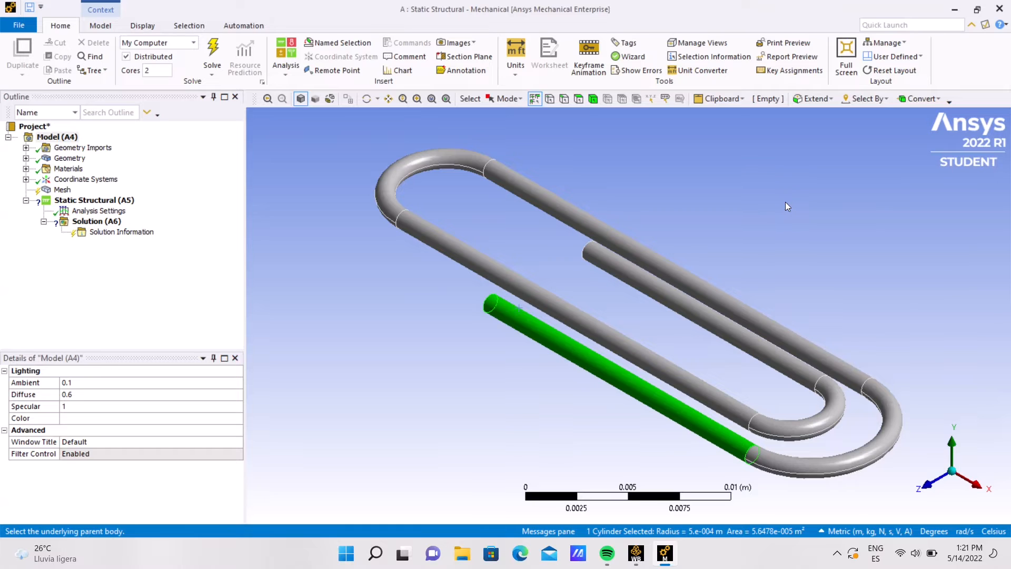
Restrict selection to faces and select the cylindrical face of the clip's outer straight segment with the free end
left_click(550, 99)
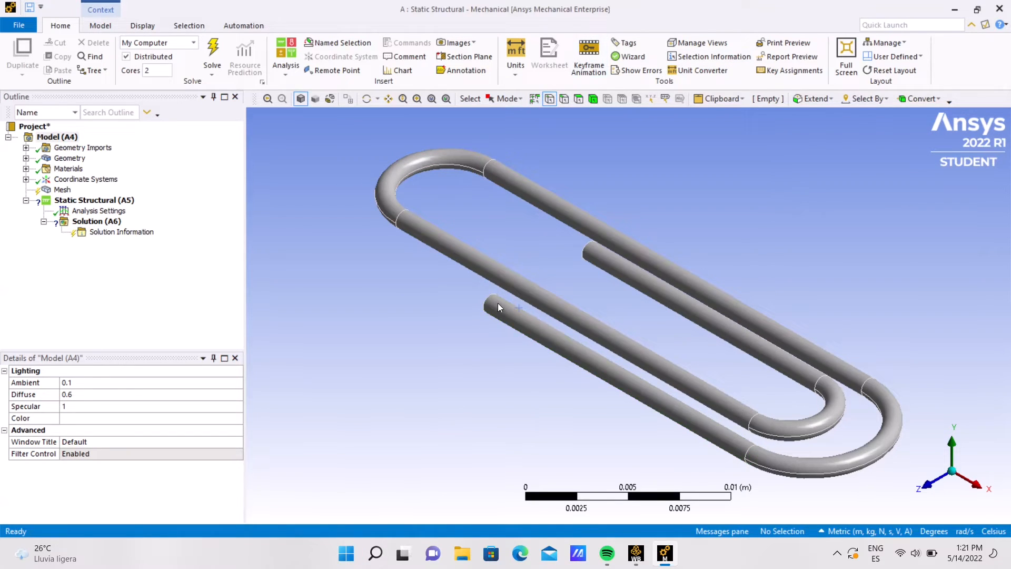
left_click(578, 99)
left_click(526, 330)
mouse_move(525, 331)
middle_mouse_down()
mouse_move(505, 329)
mouse_move(633, 350)
mouse_move(548, 331)
mouse_move(542, 347)
mouse_move(526, 341)
middle_mouse_up()
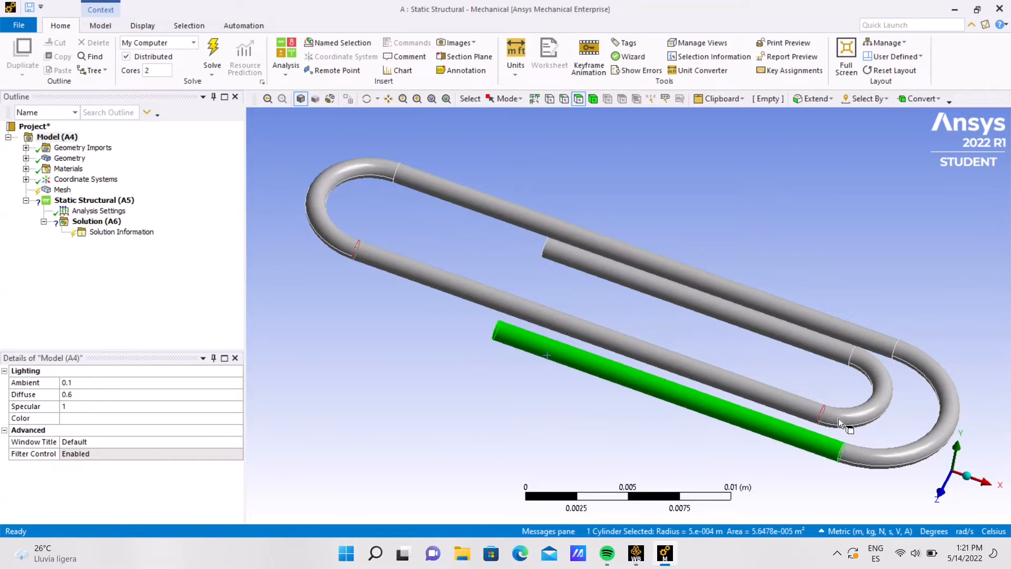
Add a face sizing mesh control to the selected cylindrical face of the outer straight segment, keeping the default element size
left_click(99, 211)
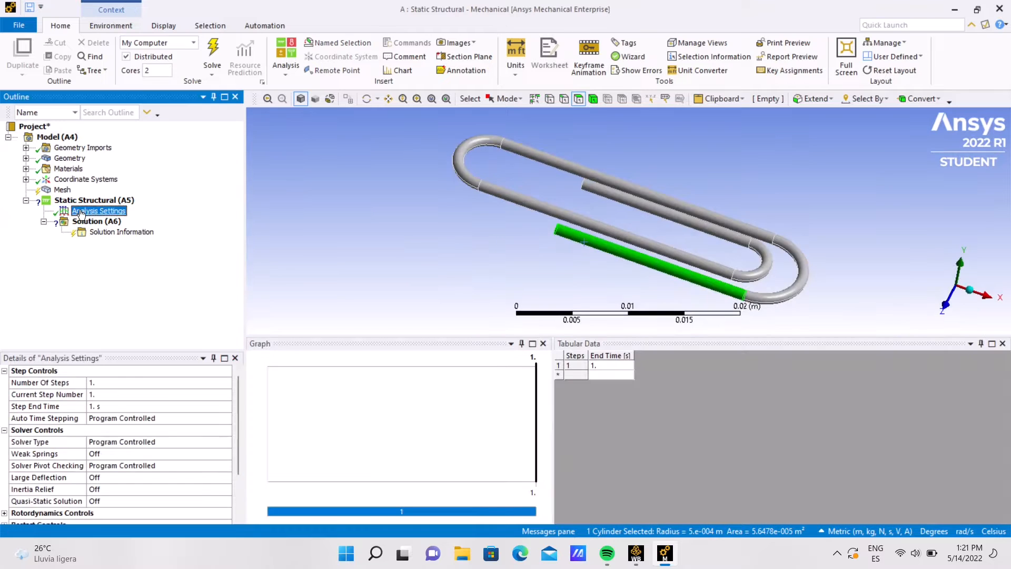
left_click(63, 190)
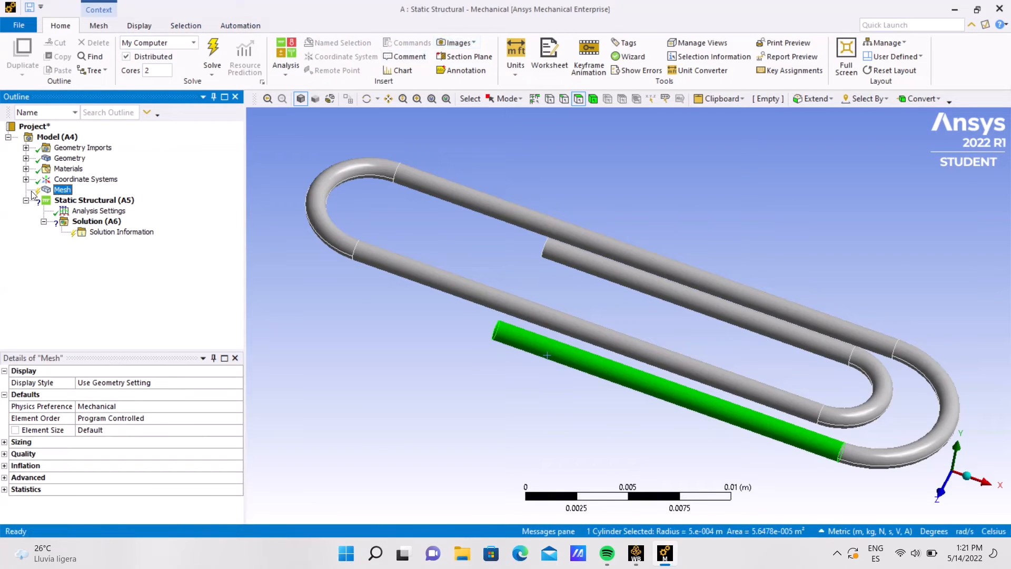
left_click(98, 25)
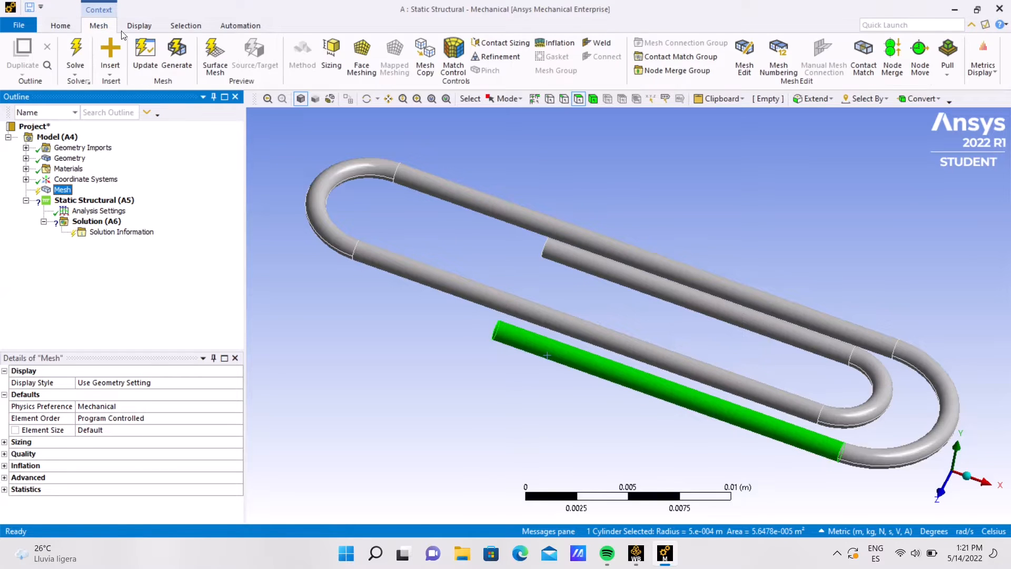
left_click(344, 46)
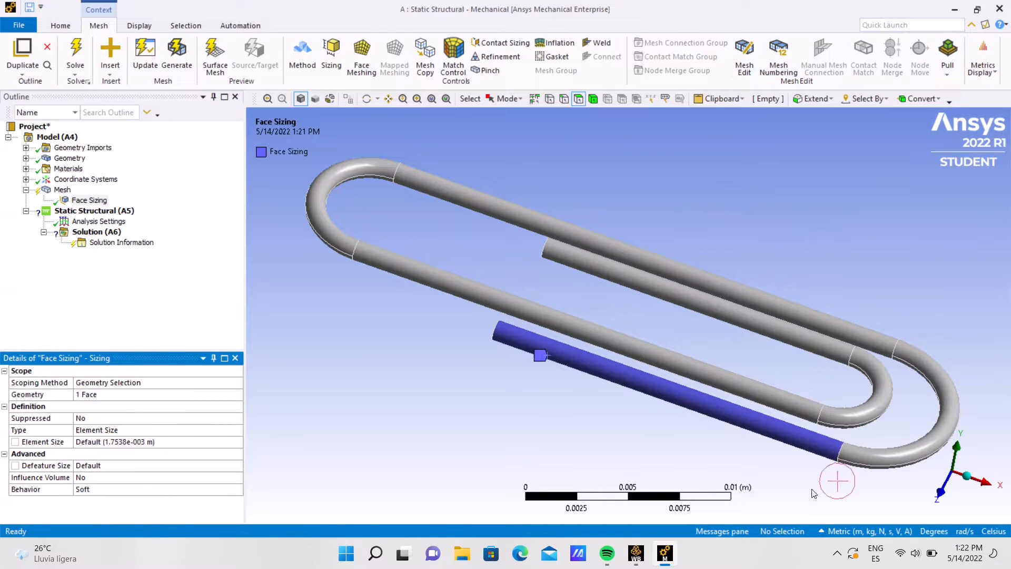
Run Solve to generate the clip's mesh, and inspect the mesh and its face sizing
left_click(76, 51)
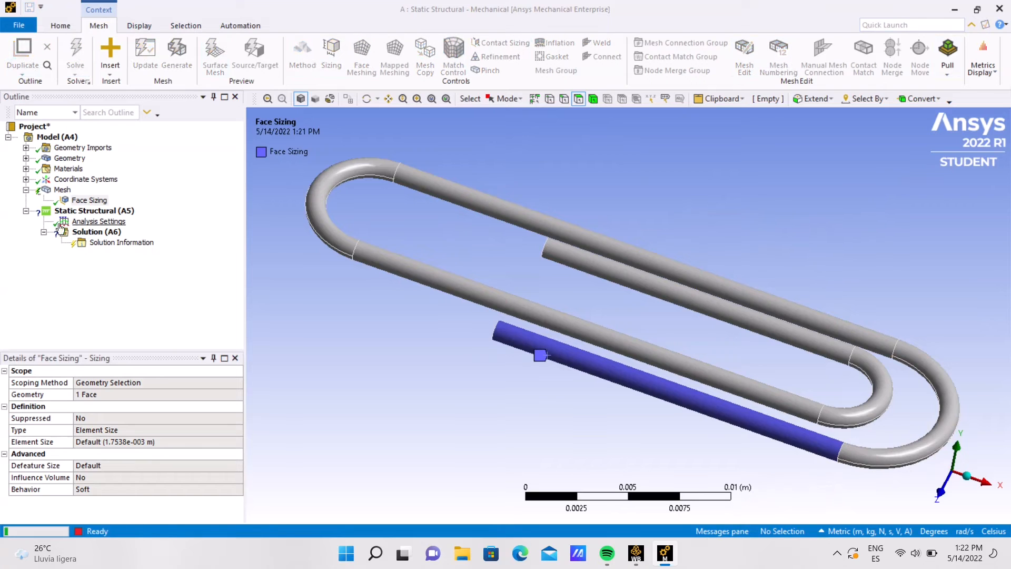
left_click(60, 190)
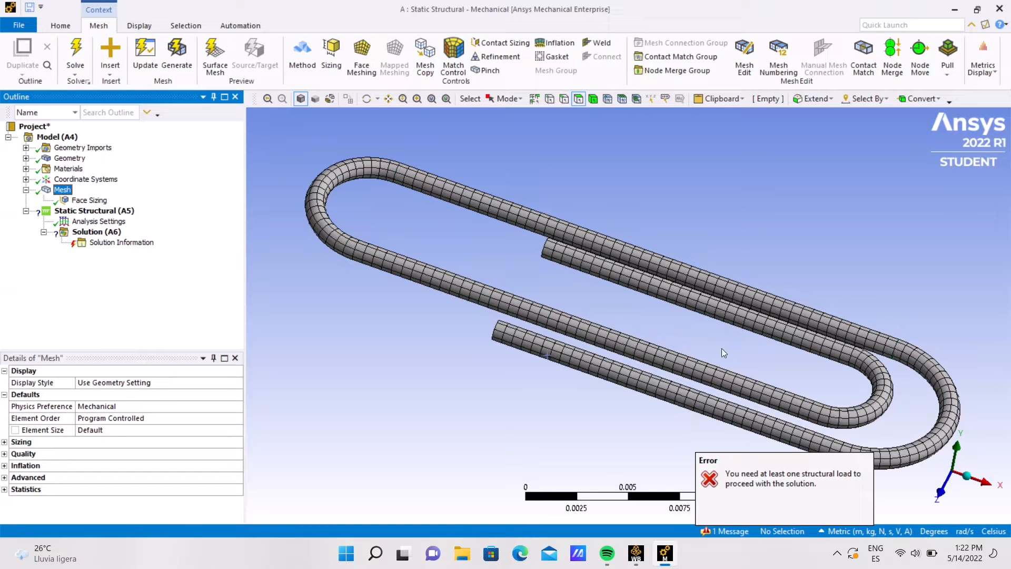
left_click(84, 200)
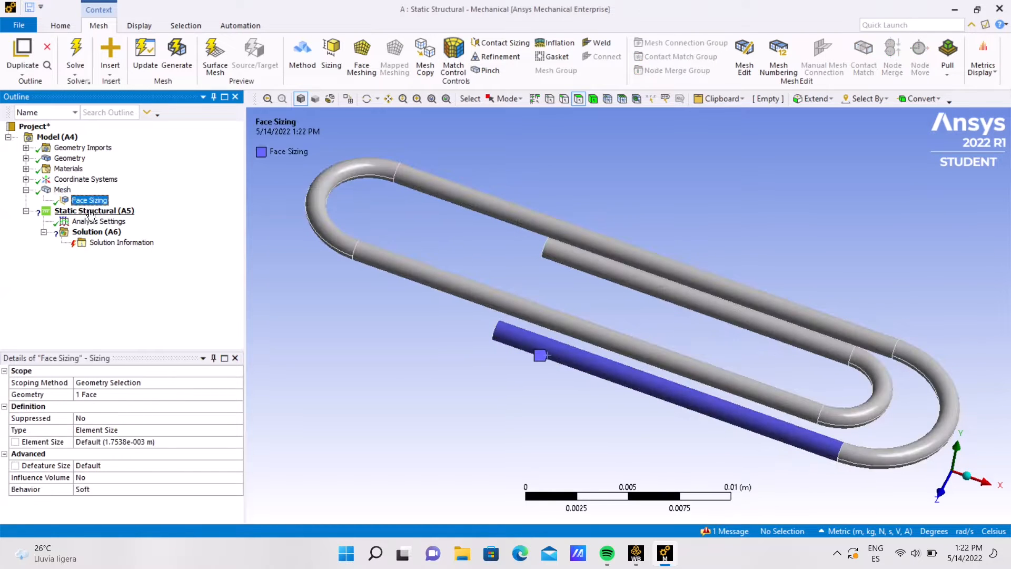
Apply a fixed support to the face of the single bend opposite the two nested bends
left_click(100, 212)
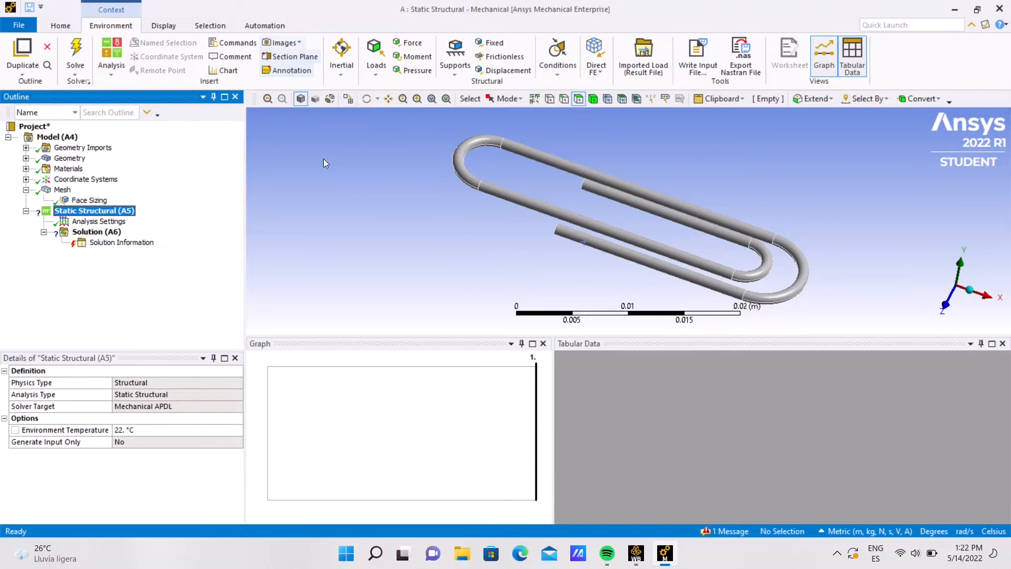
left_click(457, 169)
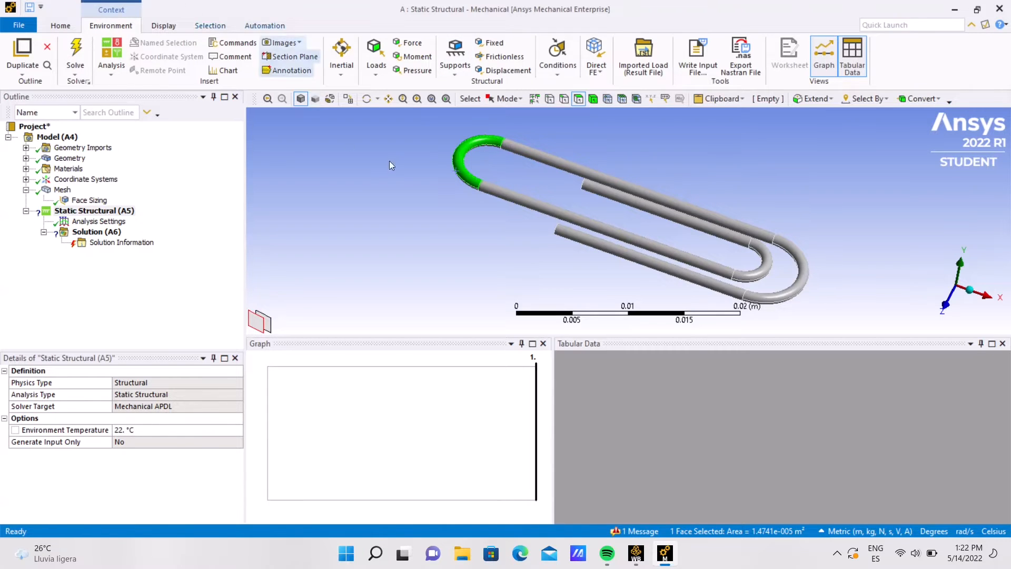
left_click(640, 264)
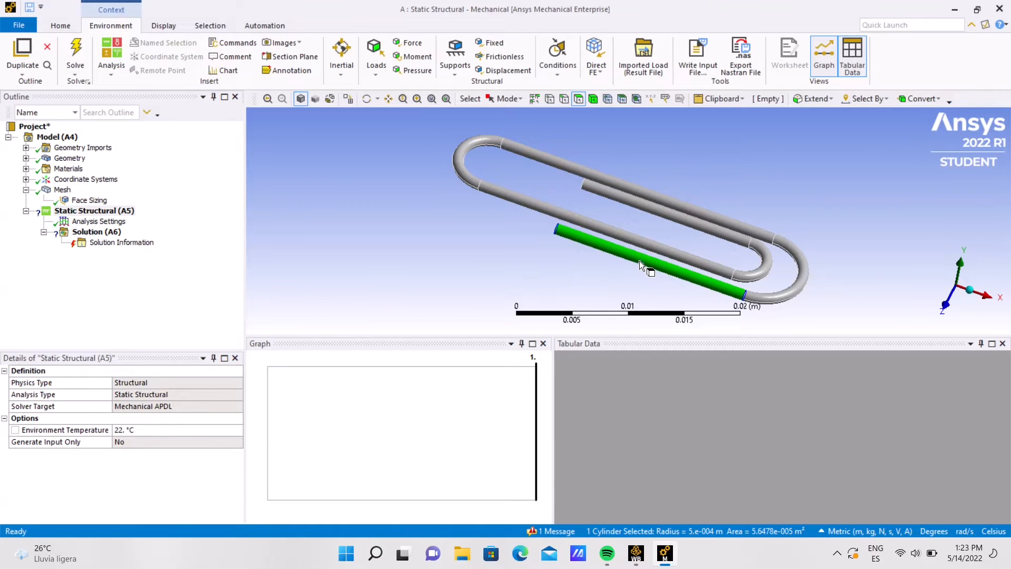
left_click(463, 160)
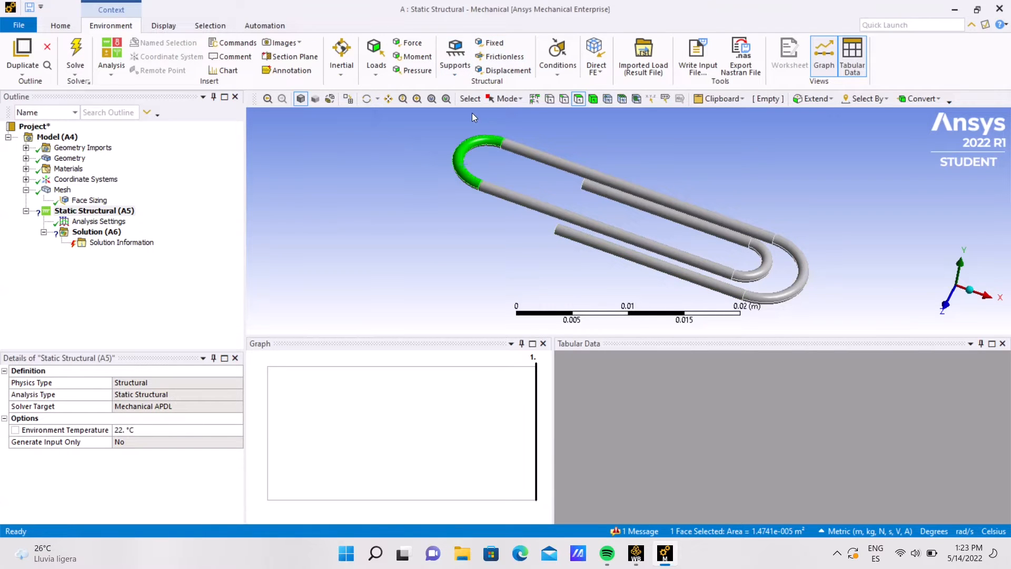
left_click(491, 46)
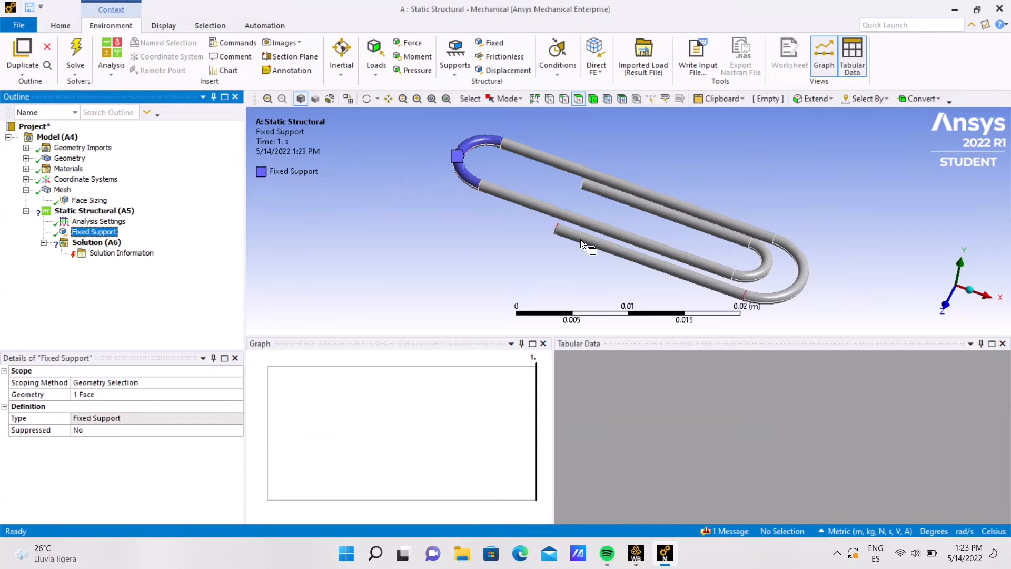
Add a force and scope it to the cylindrical face of the outer straight segment with the free end
left_click(373, 57)
left_click(381, 54)
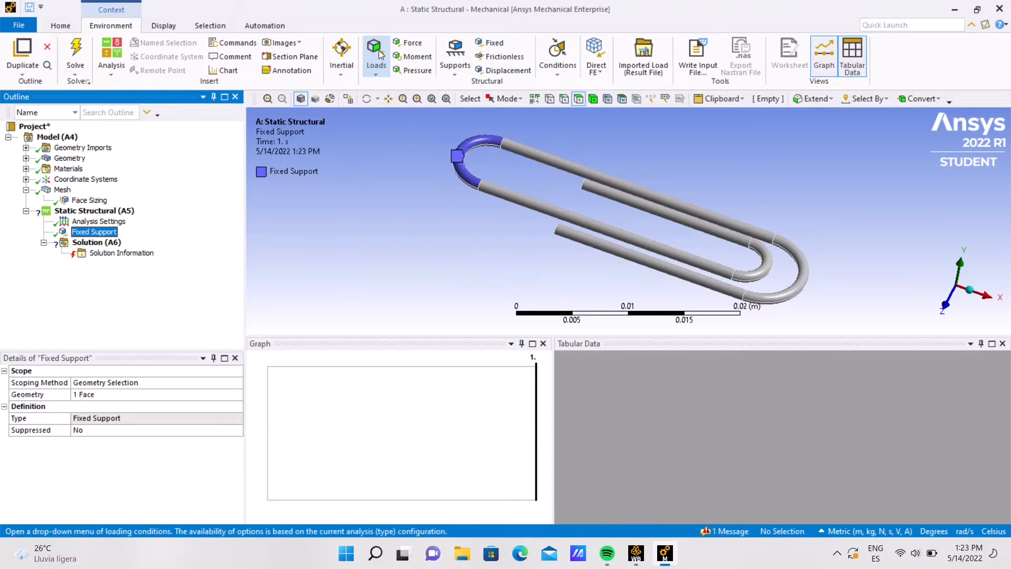
left_click(409, 43)
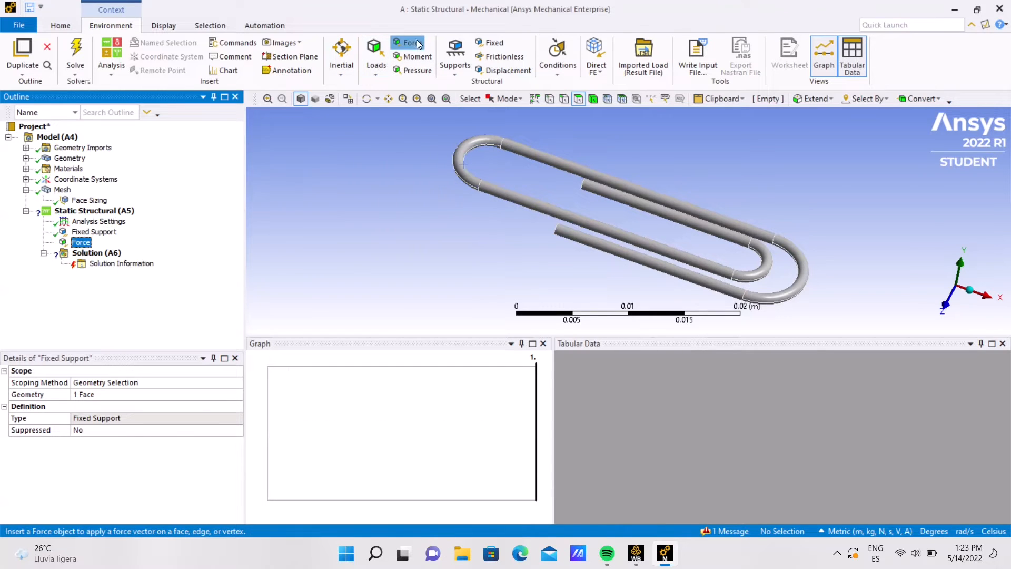
left_click(573, 231)
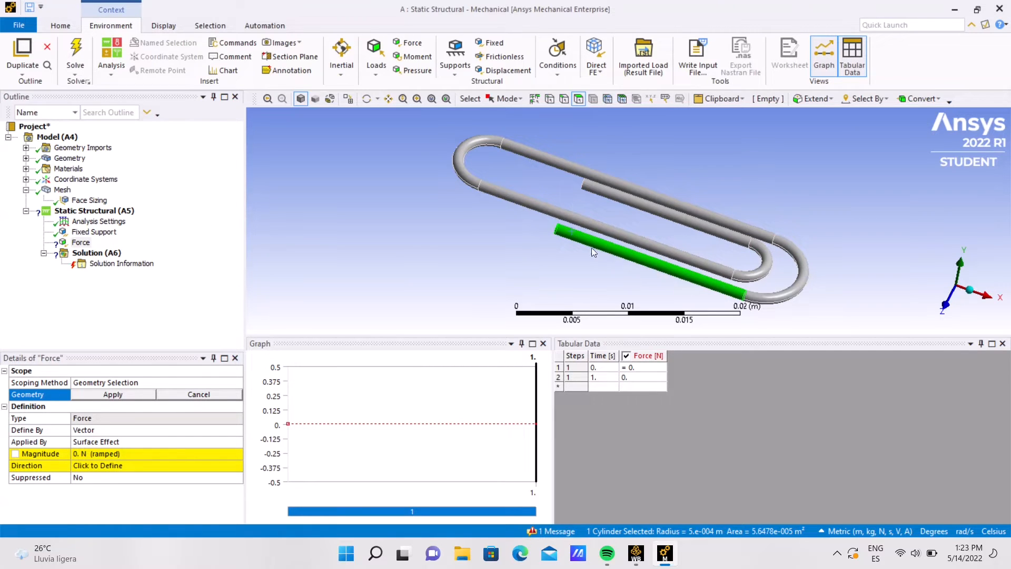
left_click(132, 399)
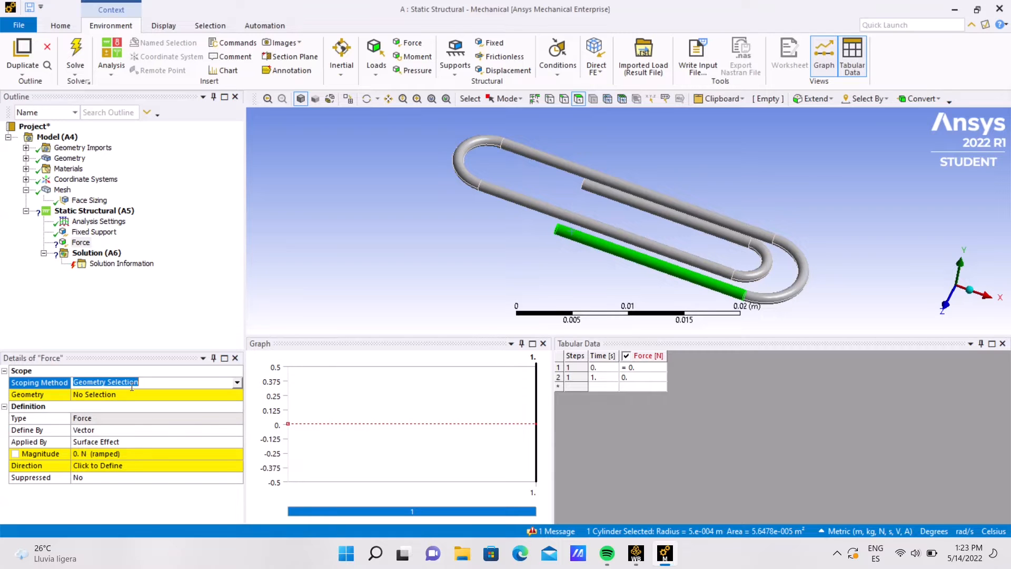
left_click(132, 399)
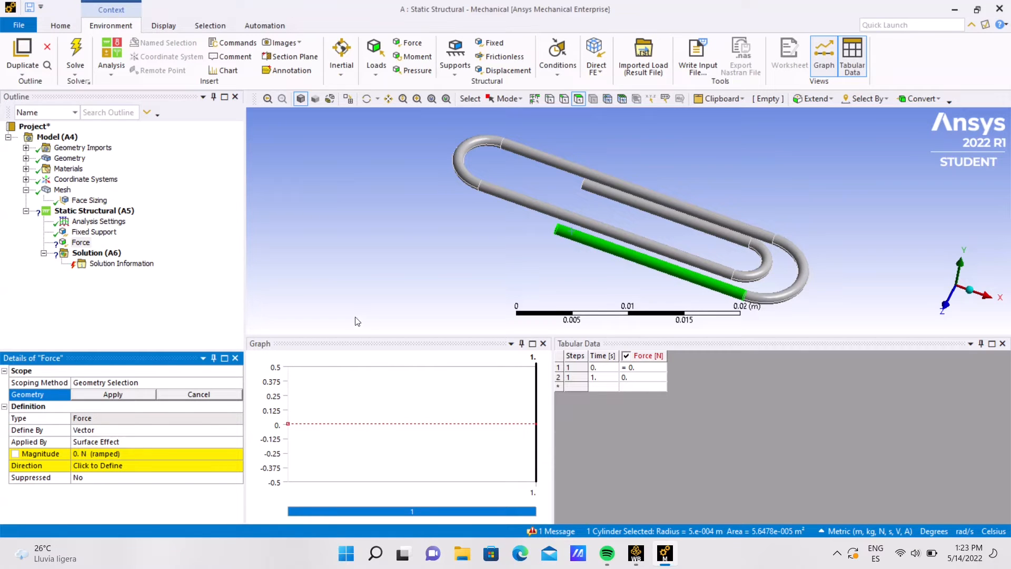
left_click(120, 398)
Define the force by components and set its Y component to -10 N
left_click(132, 430)
left_click(237, 430)
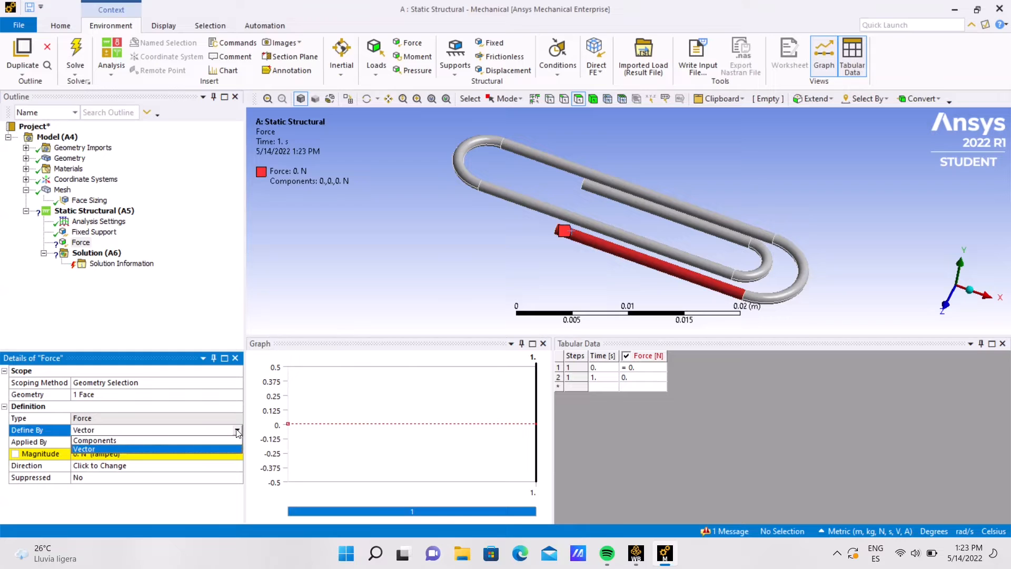
left_click(192, 440)
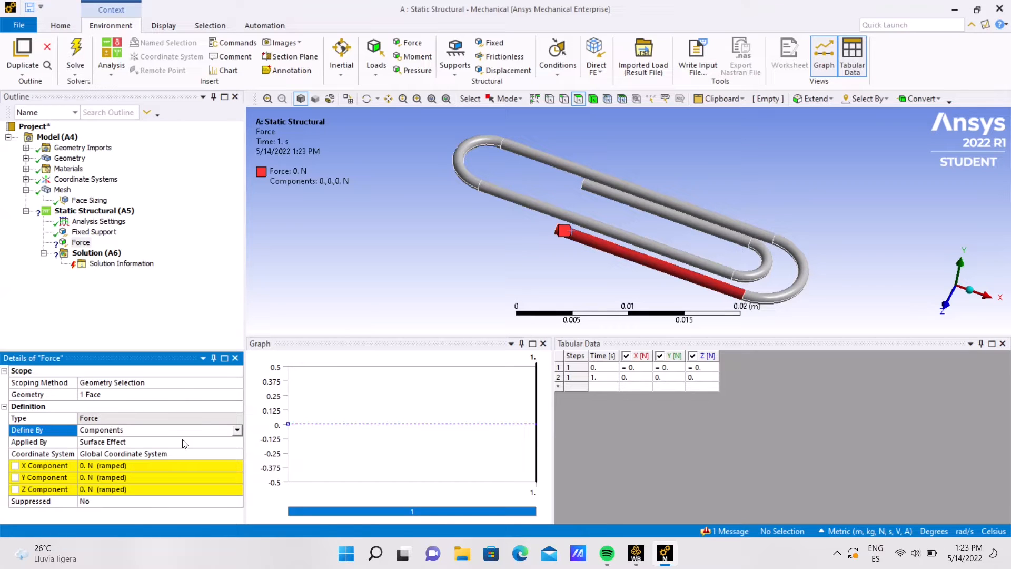
left_click(177, 477)
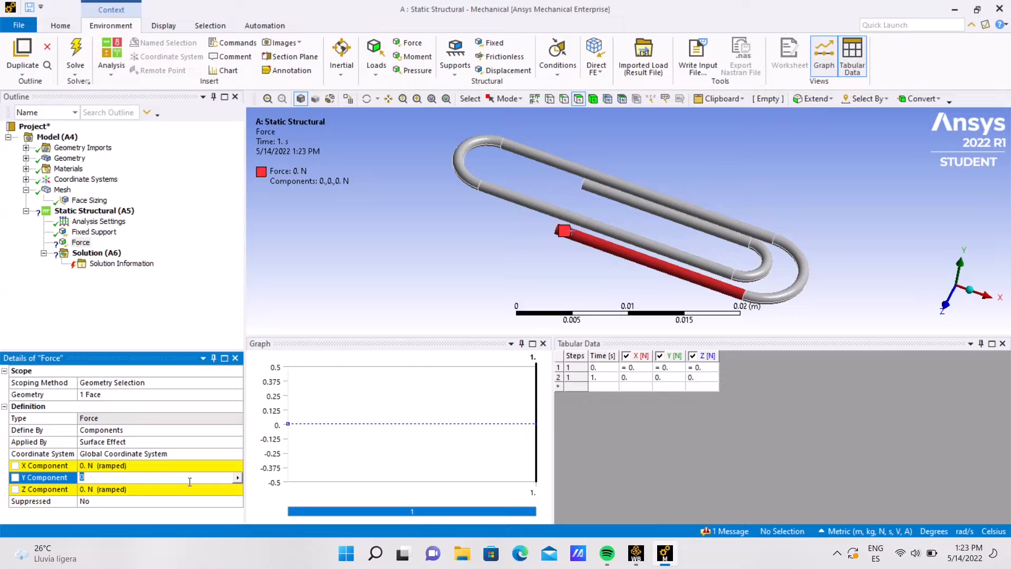
type("-10")
left_click(136, 518)
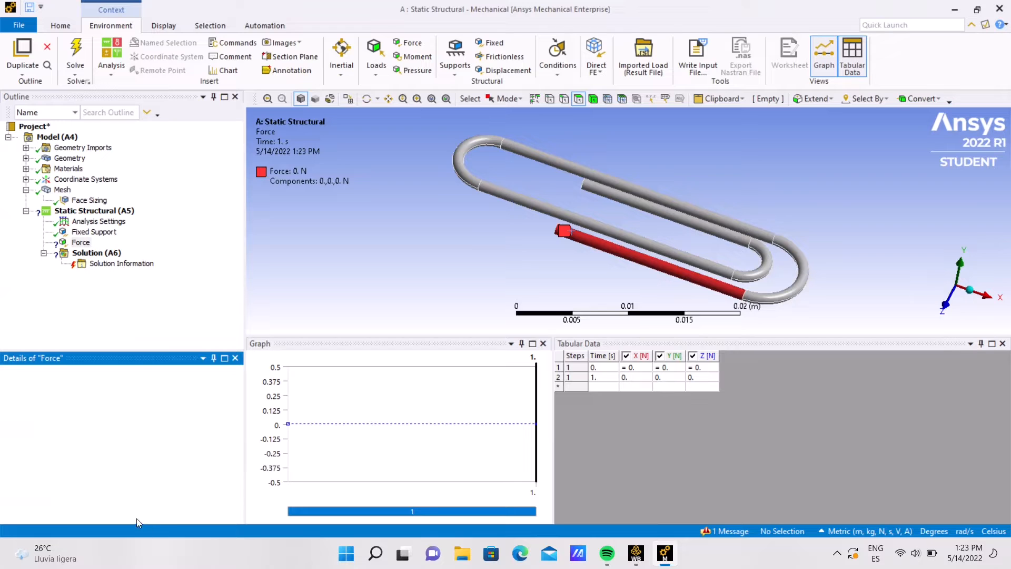
Review the fixed support and the force, and solve the static structural analysis
left_click(93, 232)
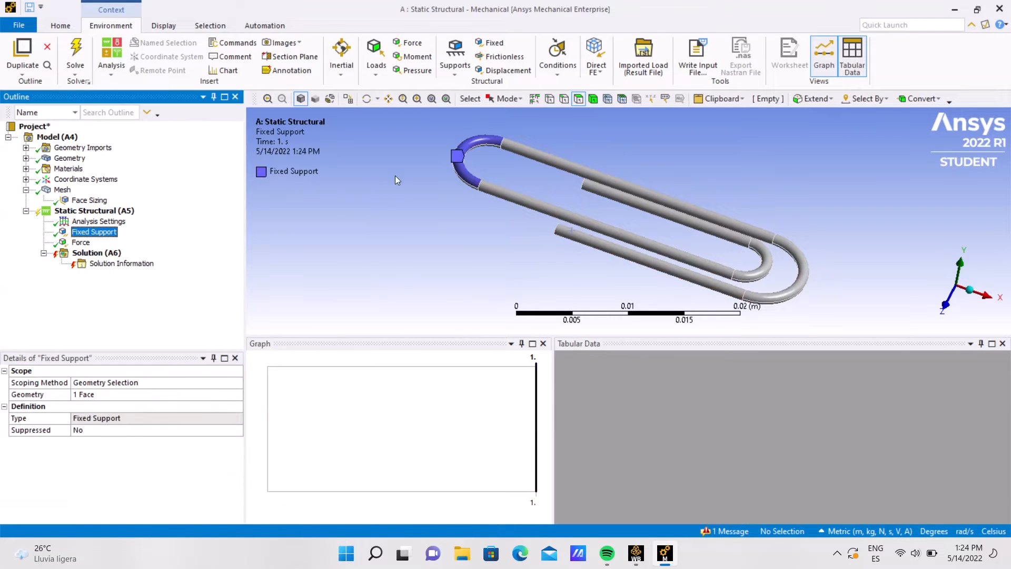
left_click(82, 243)
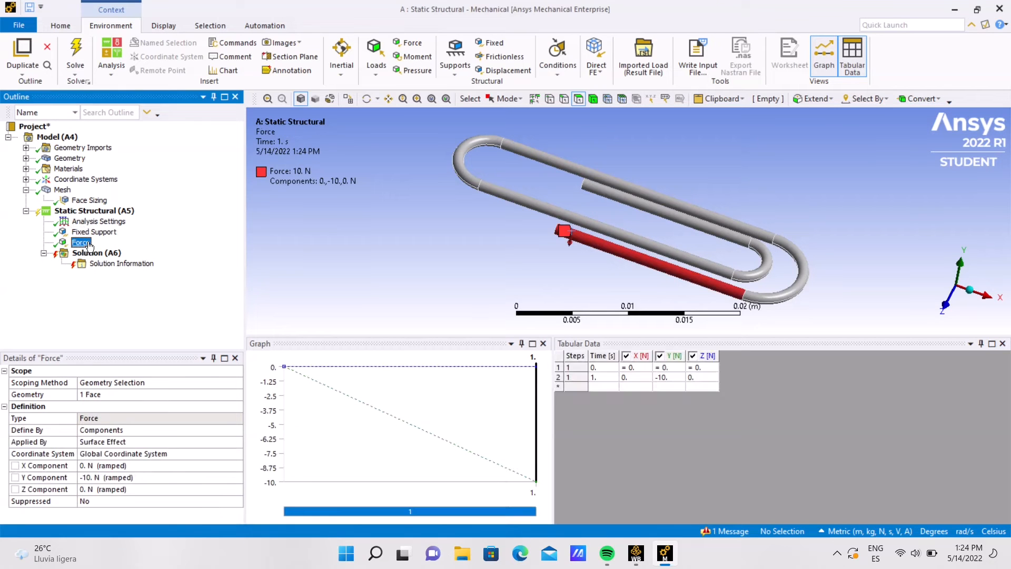
left_click(94, 254)
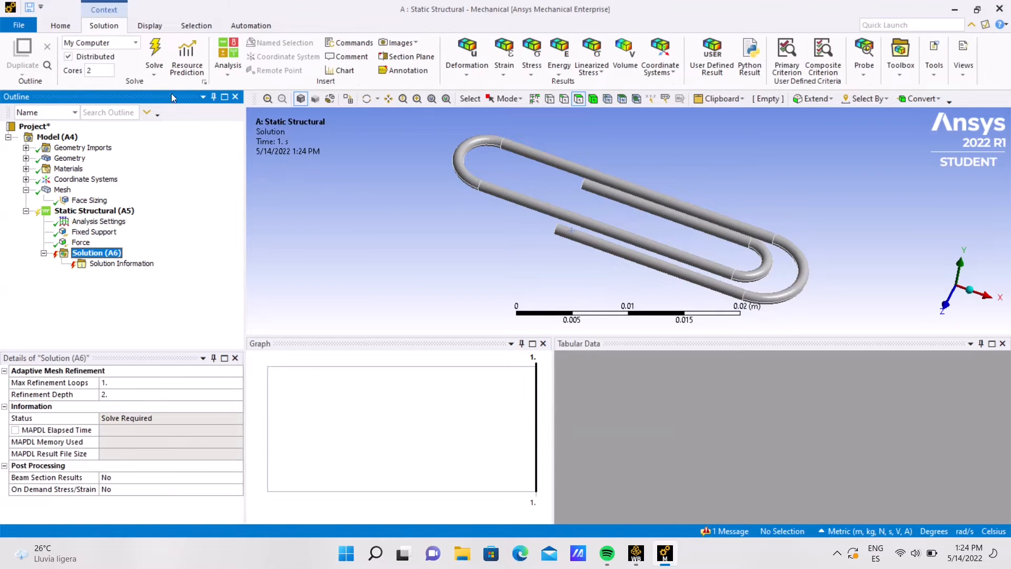
left_click(155, 52)
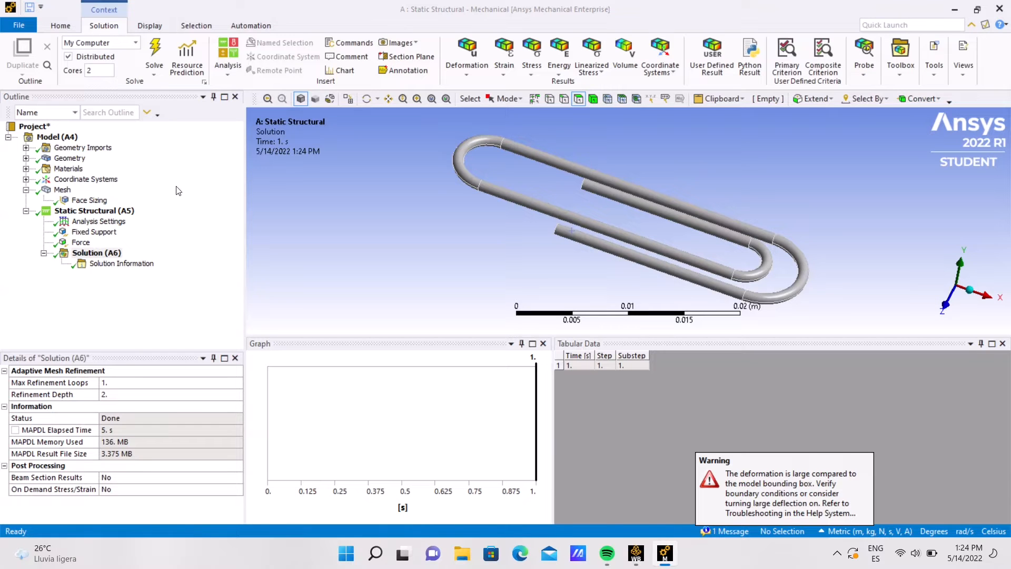
Add a Total Deformation result for all bodies and evaluate it
left_click(452, 63)
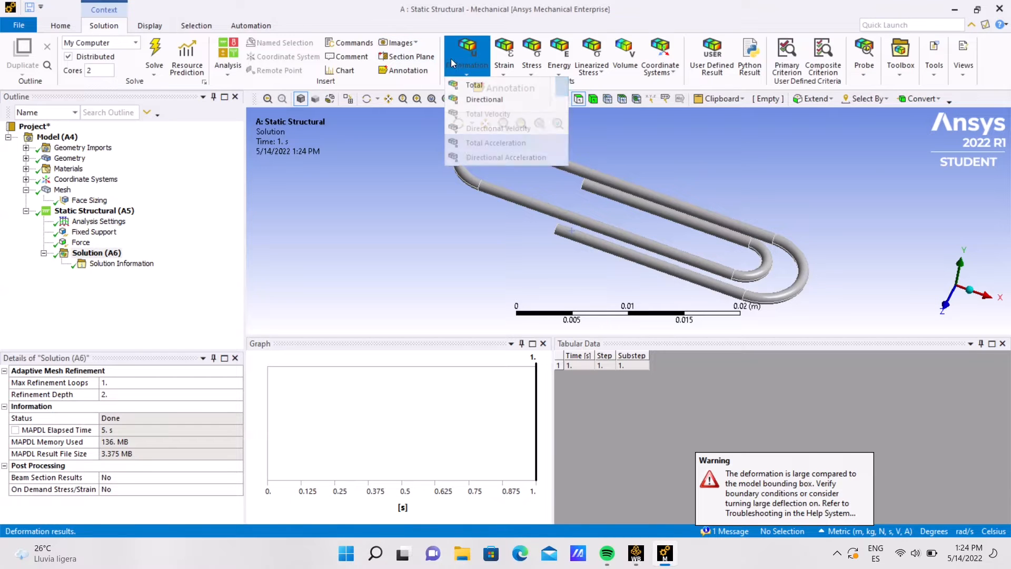
left_click(469, 86)
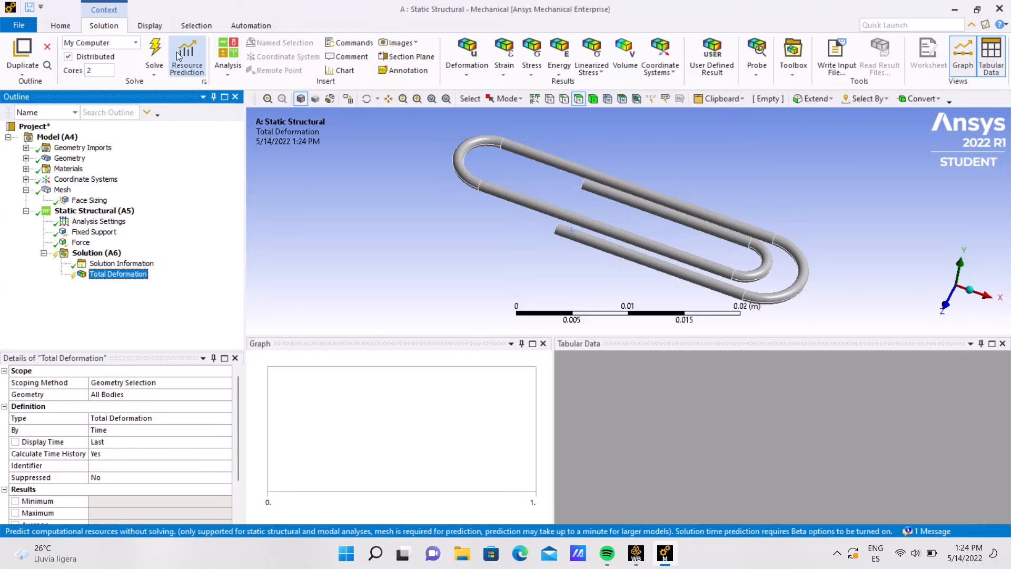
left_click(154, 53)
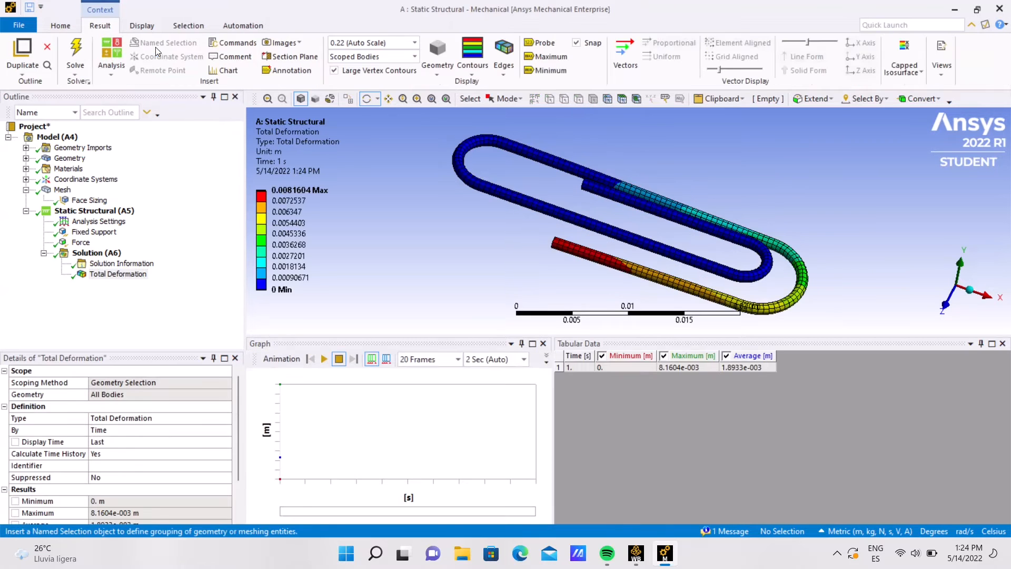
Set the deformation animation to 100 frames, play it to examine how the clip bends, and stop it
left_click_drag(750, 263, 448, 163)
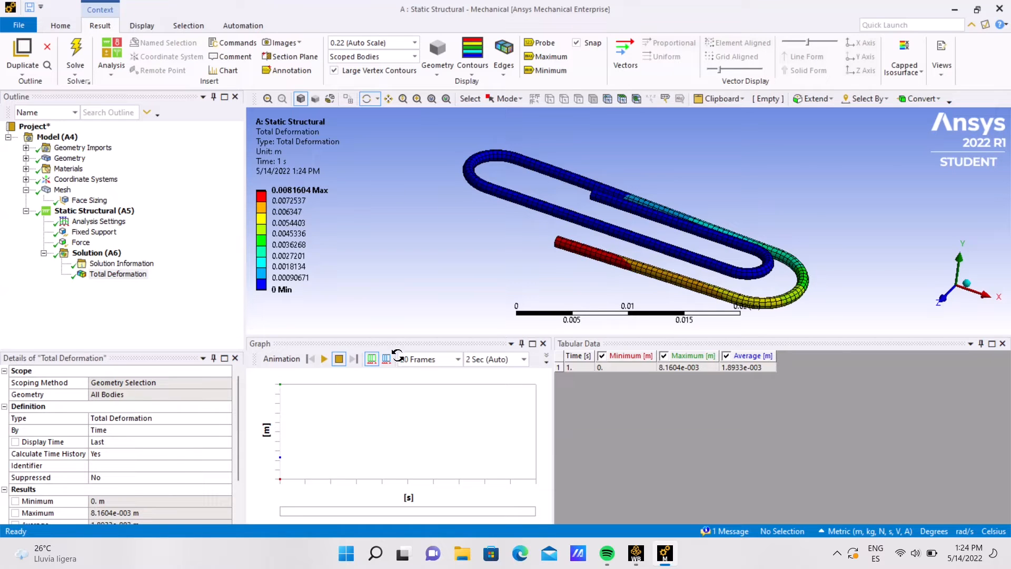
left_click(449, 358)
left_click(458, 358)
left_click(420, 423)
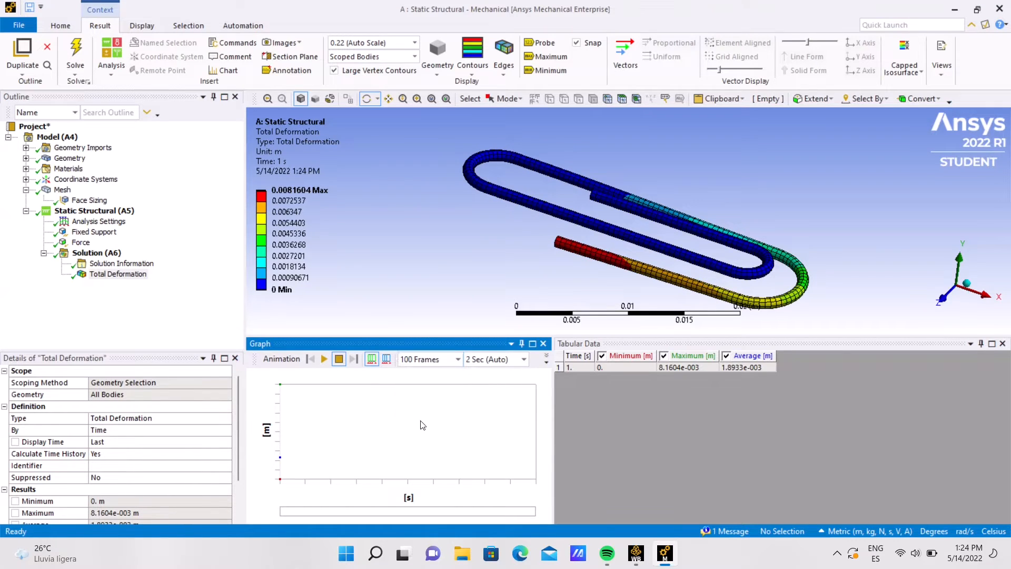
left_click(324, 358)
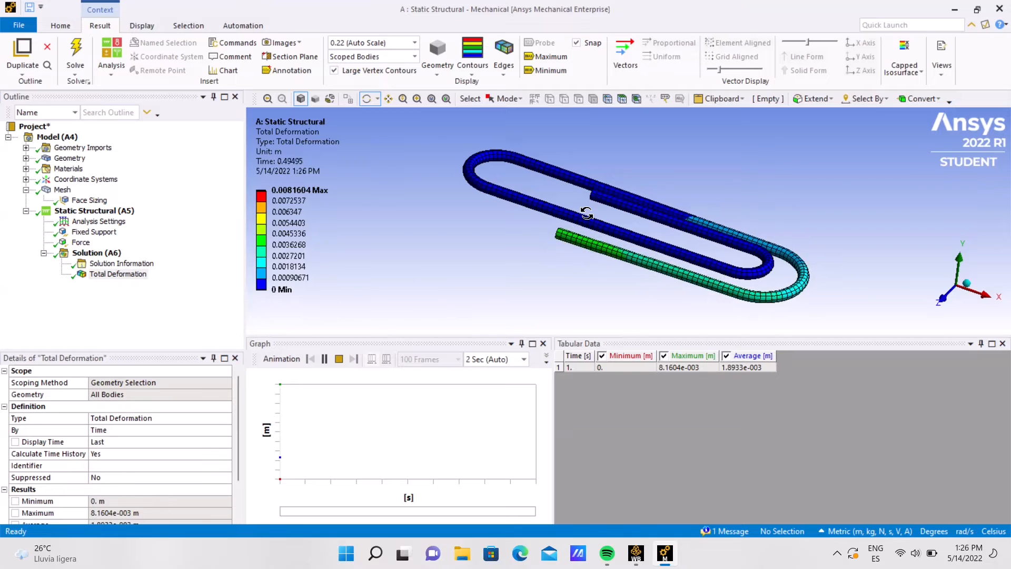
left_click(338, 359)
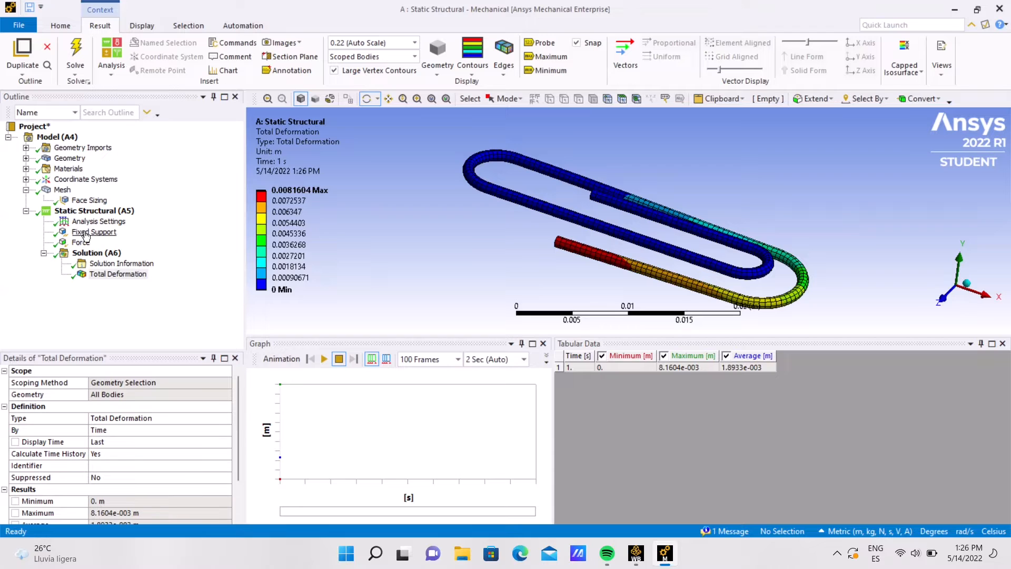
Add an Equivalent (von-Mises) elastic strain result to the static structural solution
left_click(121, 264)
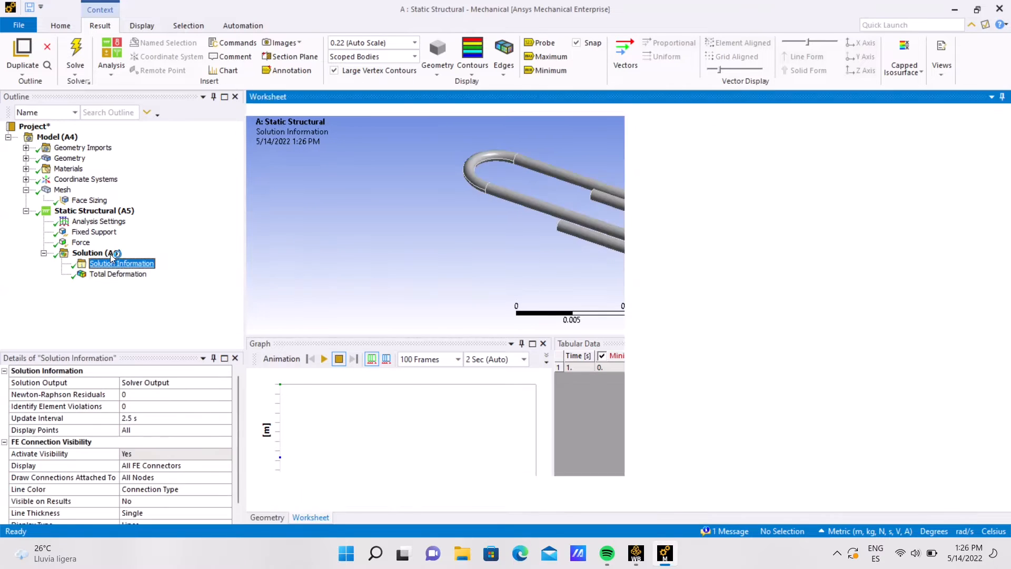
left_click(109, 254)
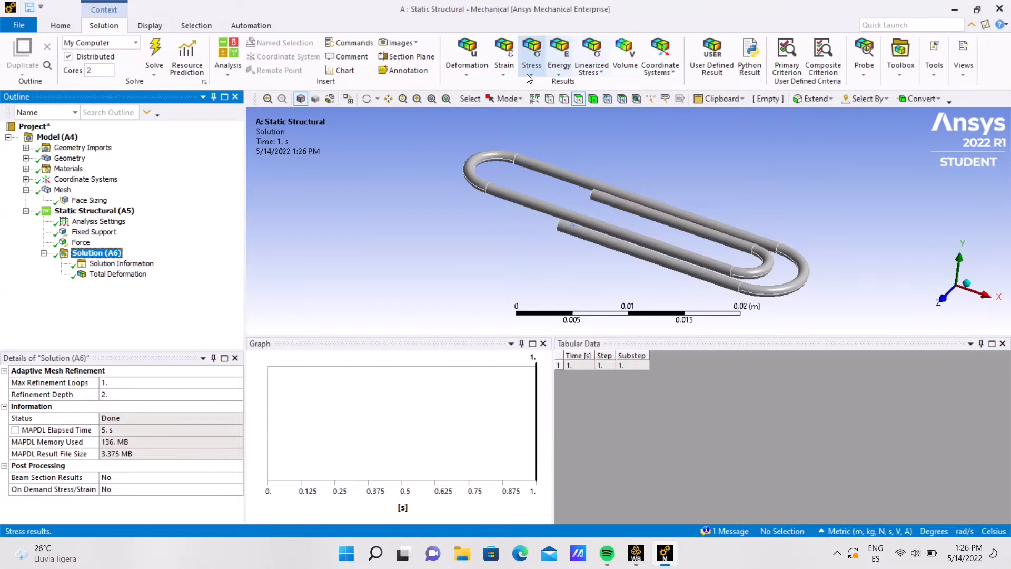
left_click(500, 73)
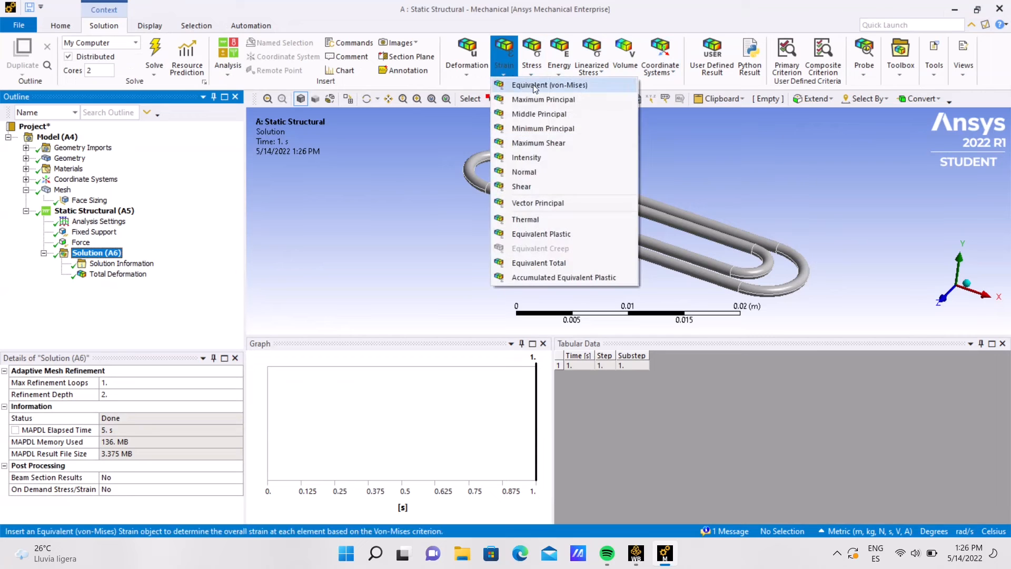
left_click(531, 66)
left_click(510, 67)
left_click(529, 59)
left_click(505, 67)
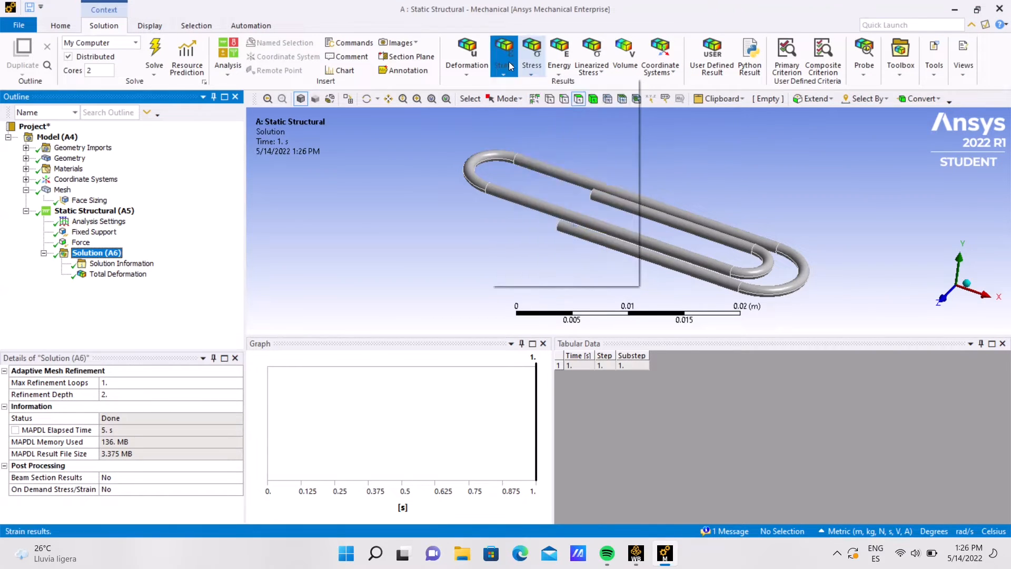
left_click(506, 68)
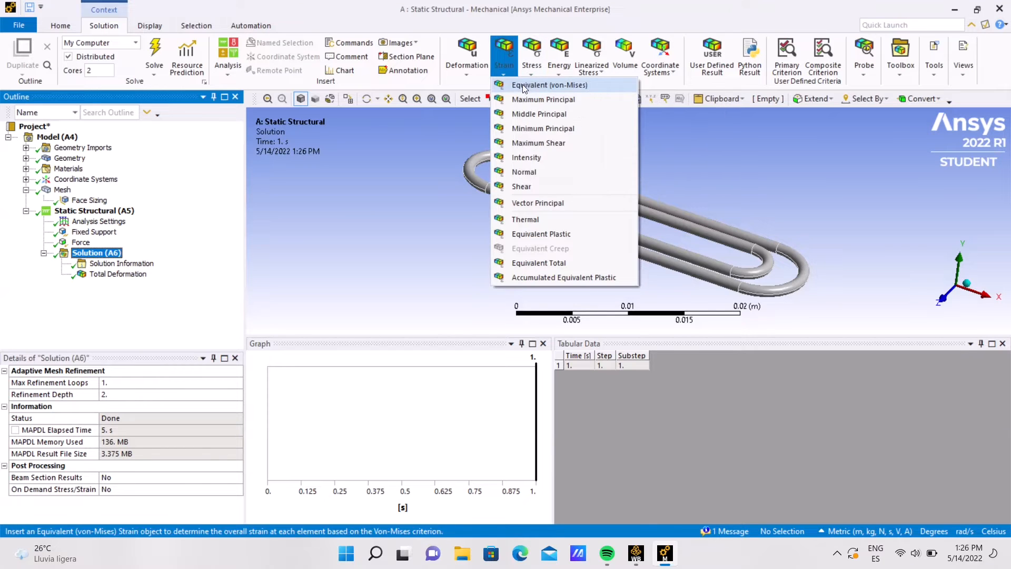
left_click(526, 86)
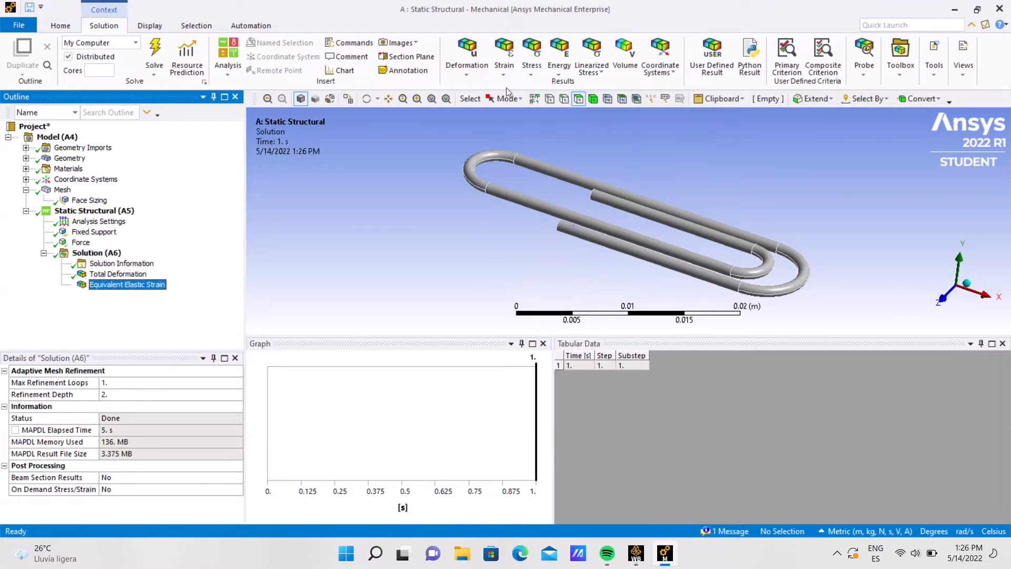
Evaluate the equivalent elastic strain result and play its animation to examine the strain distribution on the clip
left_click(155, 54)
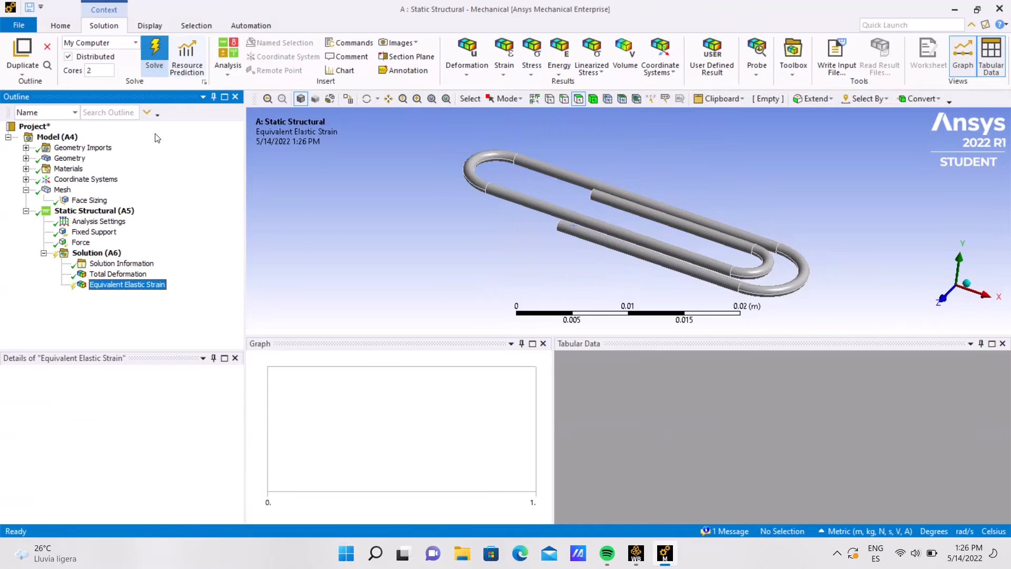
left_click(126, 285)
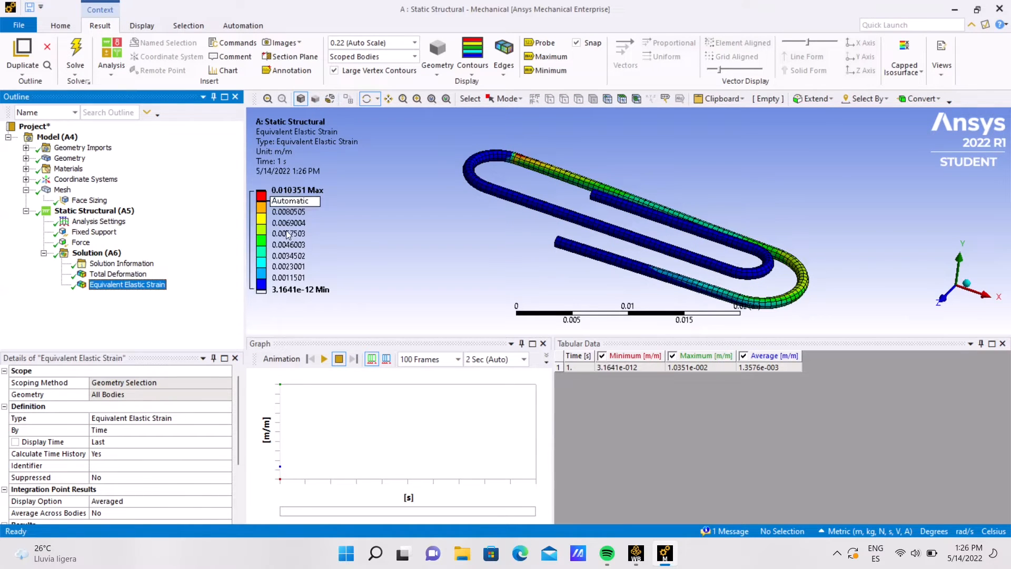
left_click(324, 358)
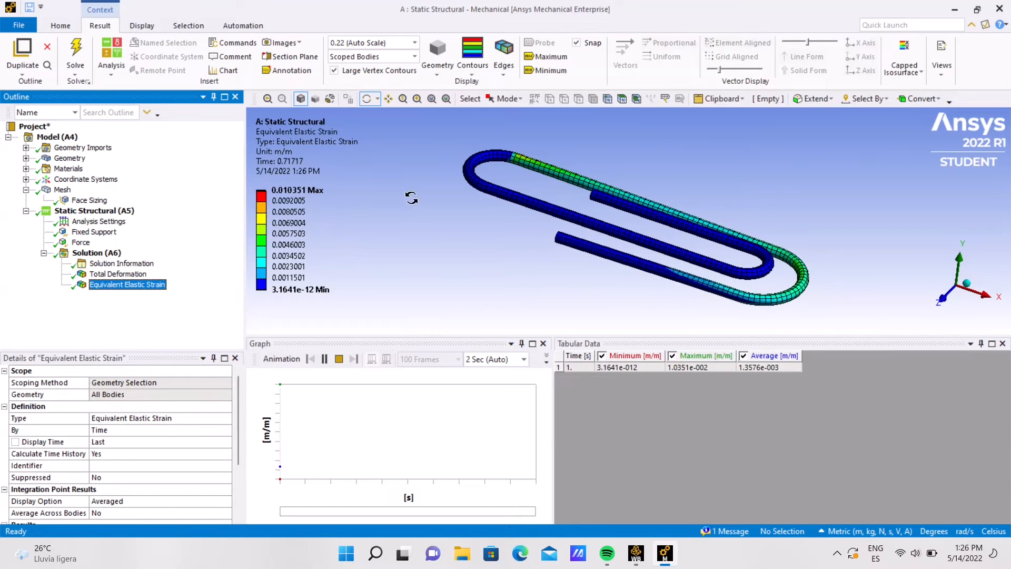
Add an Equivalent (von-Mises) stress result to the static structural solution, then evaluate and animate it
left_click(96, 253)
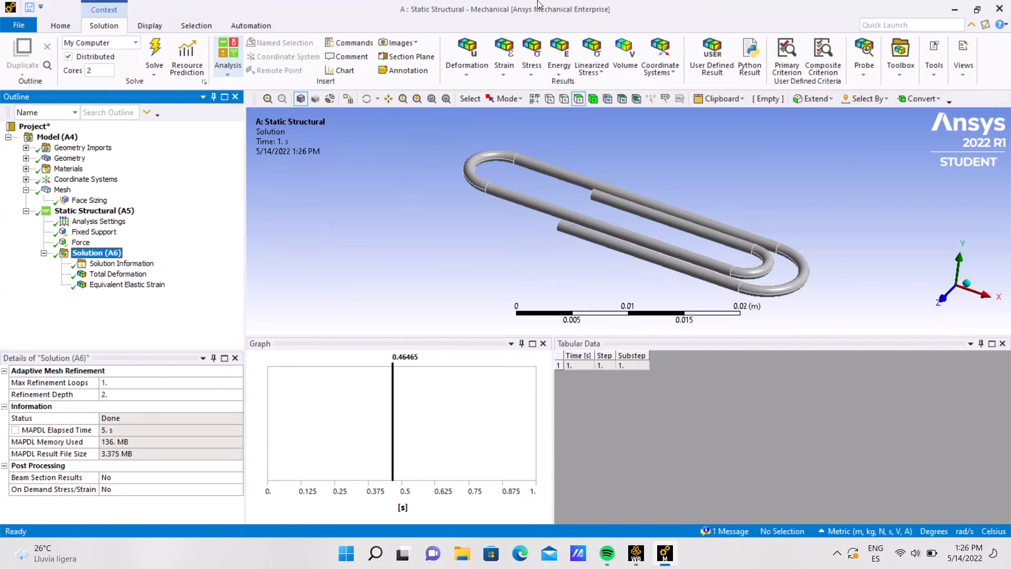
left_click(534, 71)
left_click(576, 84)
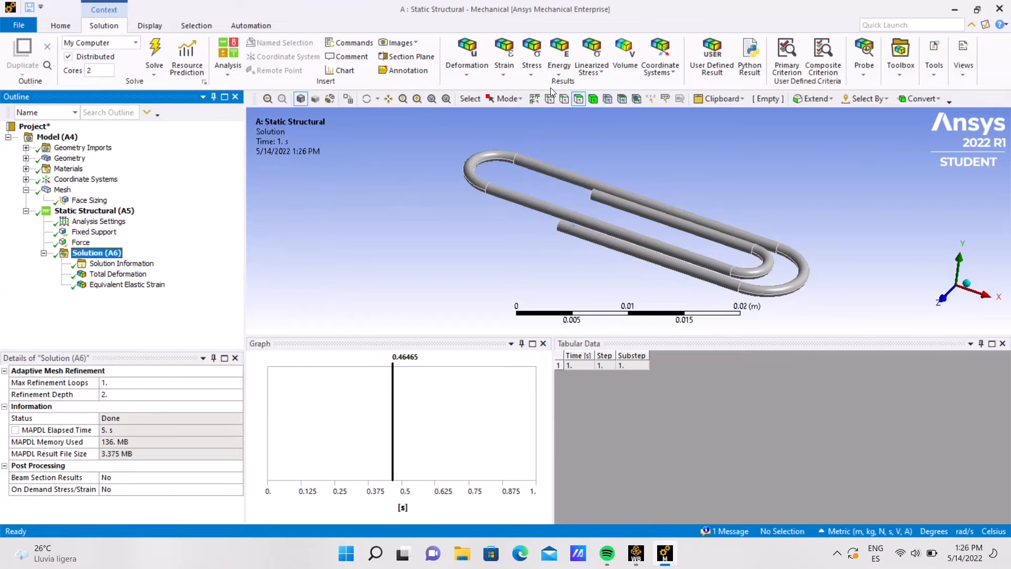
left_click(154, 52)
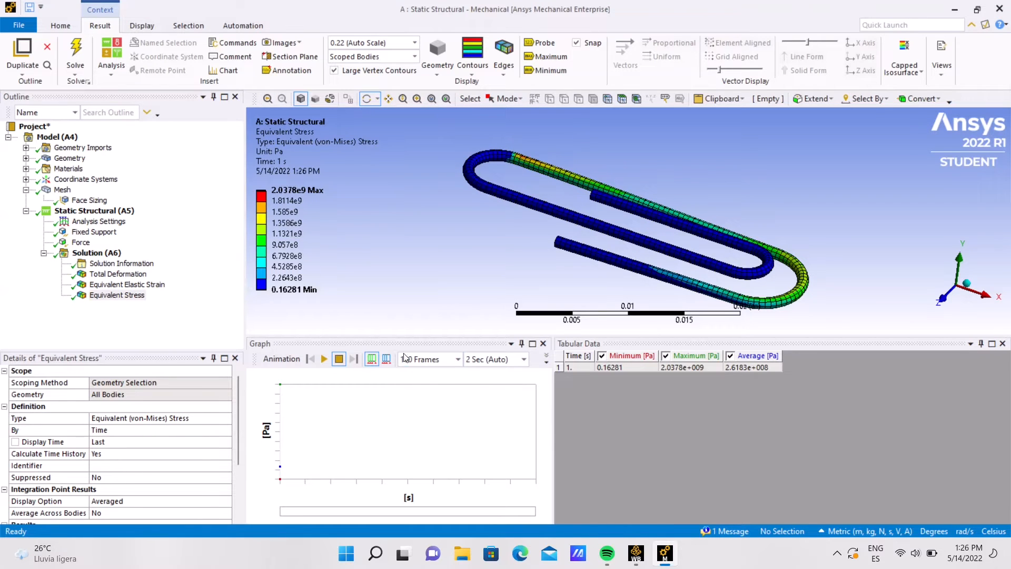
left_click(322, 359)
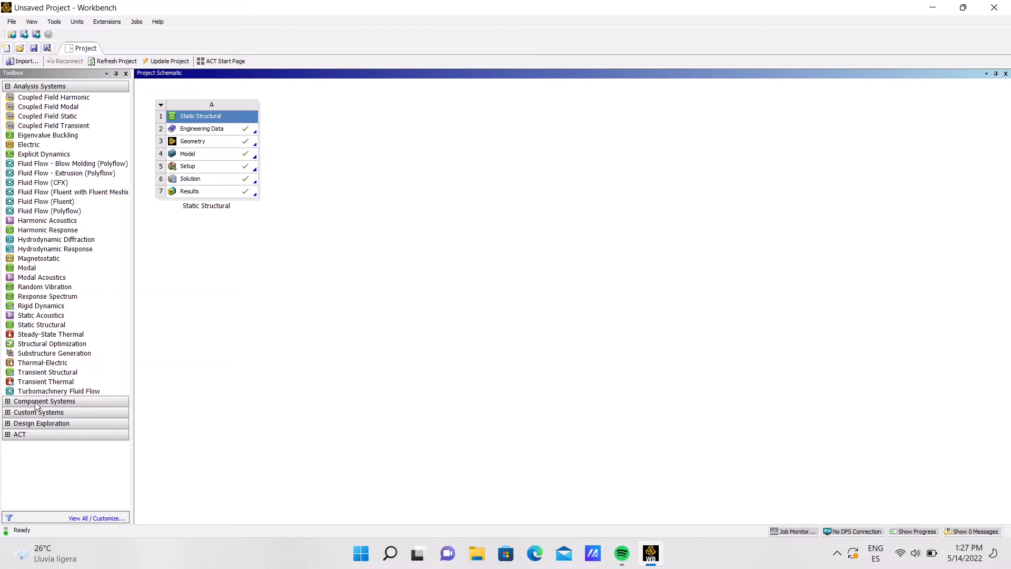
In Workbench, add a Modal system sharing the Static Structural system's engineering data, geometry and model, and open its model
left_click(24, 269)
left_click_drag(25, 273, 219, 156)
left_click(361, 168)
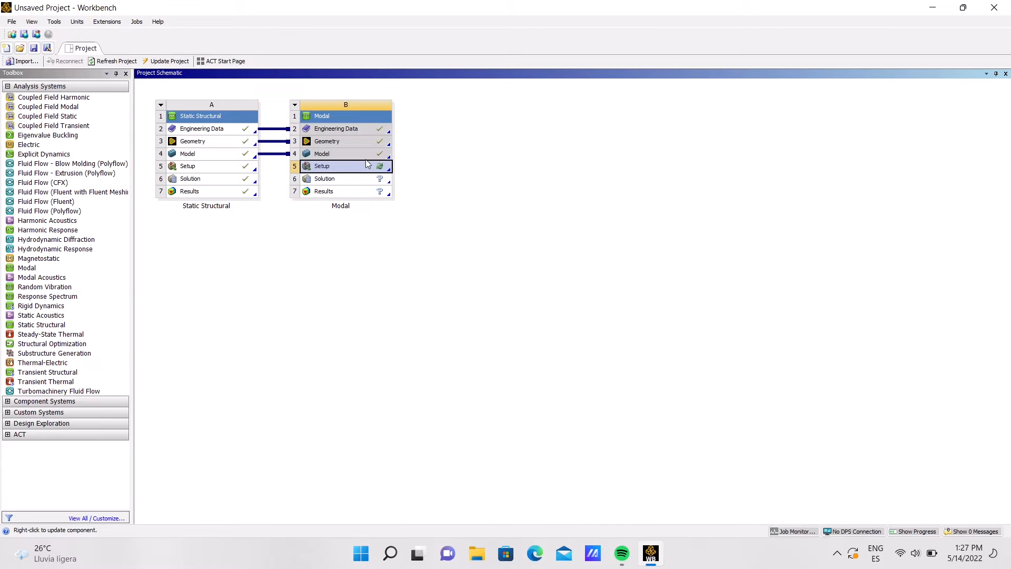
double_click(356, 157)
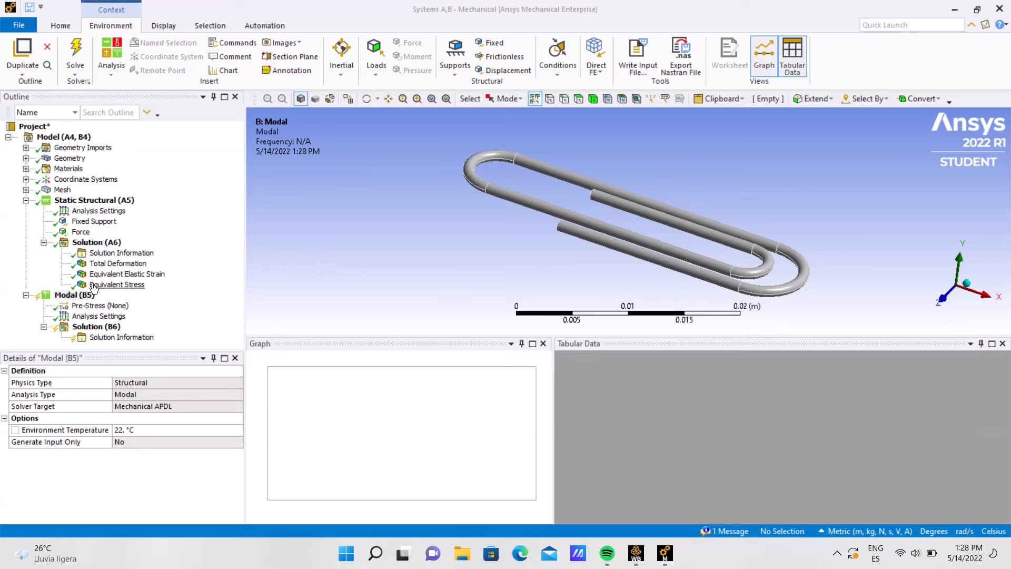
Copy the Fixed Support from the static structural analysis into the modal analysis
left_click(74, 295)
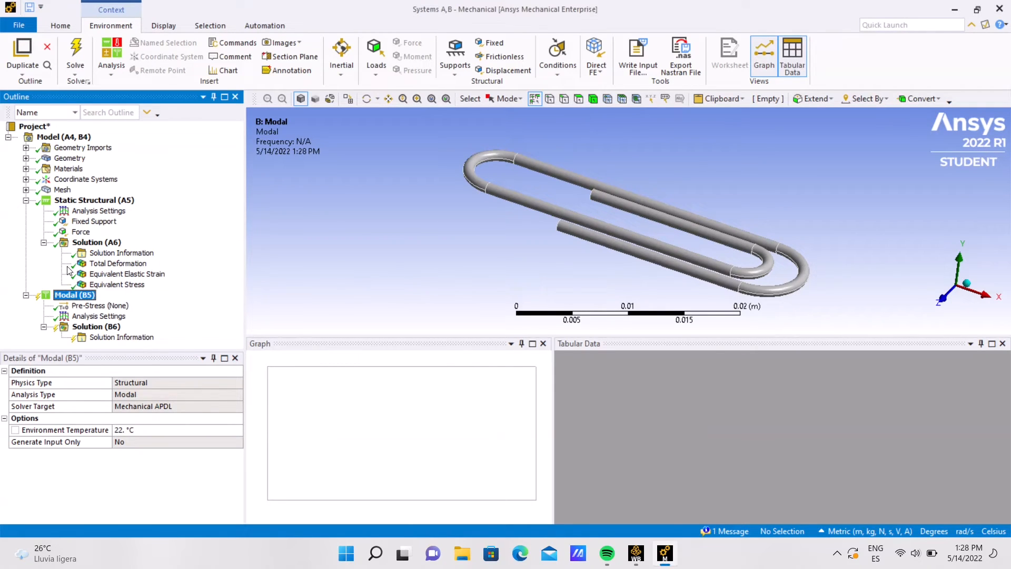
left_click(87, 221)
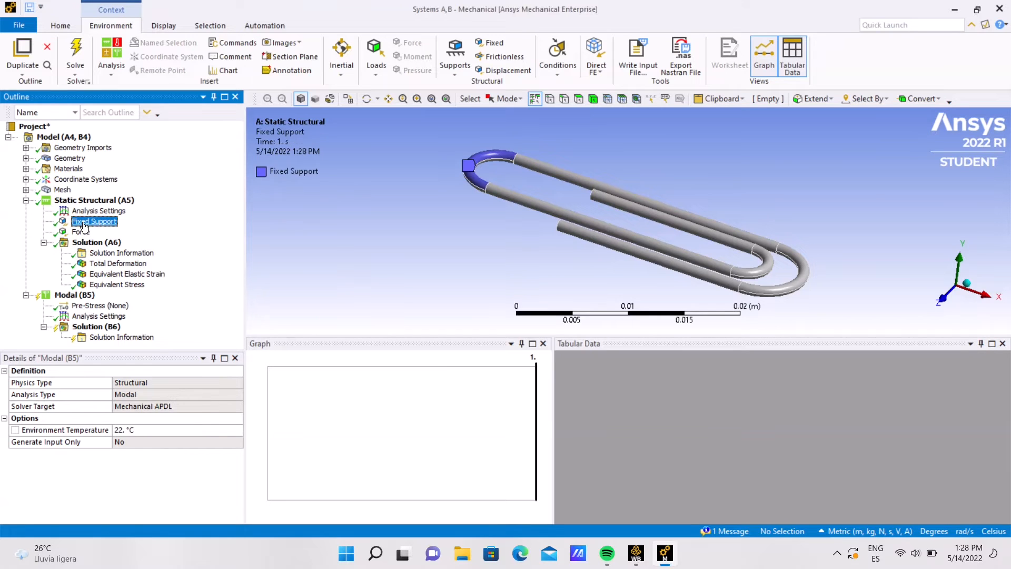
left_click(69, 294)
left_click_drag(69, 294, 69, 295)
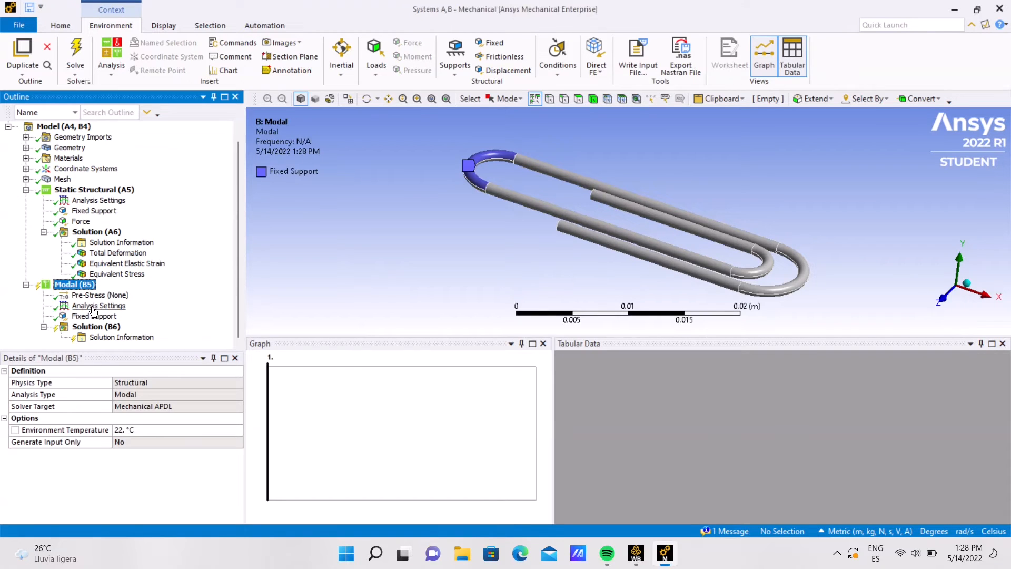
Check the modal analysis settings and solve the modal analysis
left_click(91, 307)
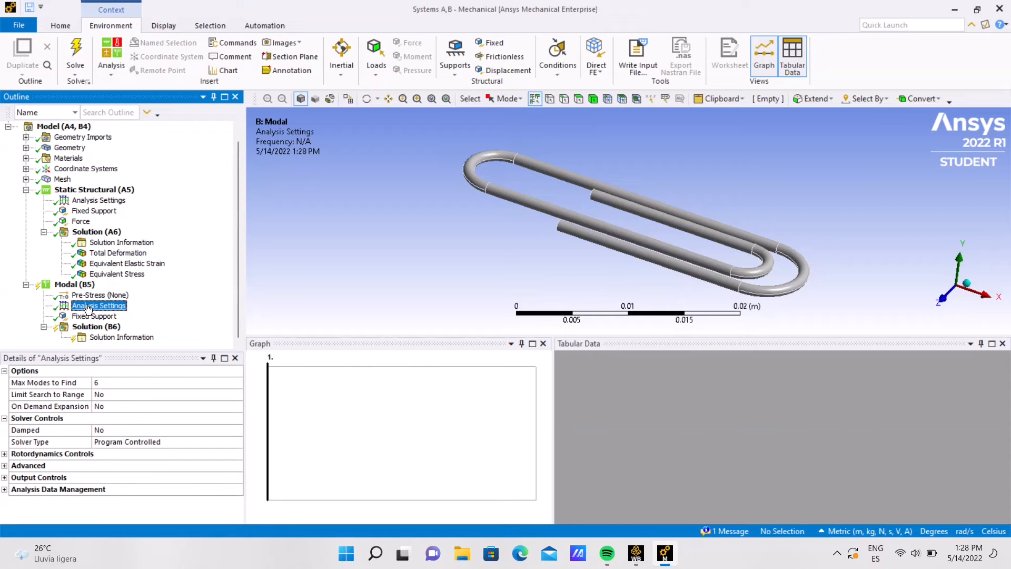
left_click(85, 285)
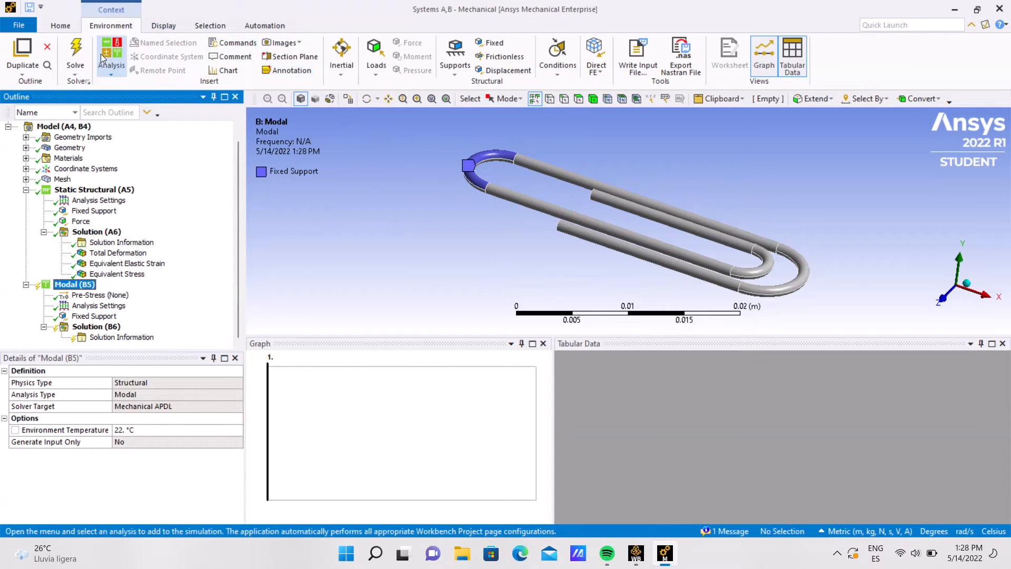
left_click(79, 57)
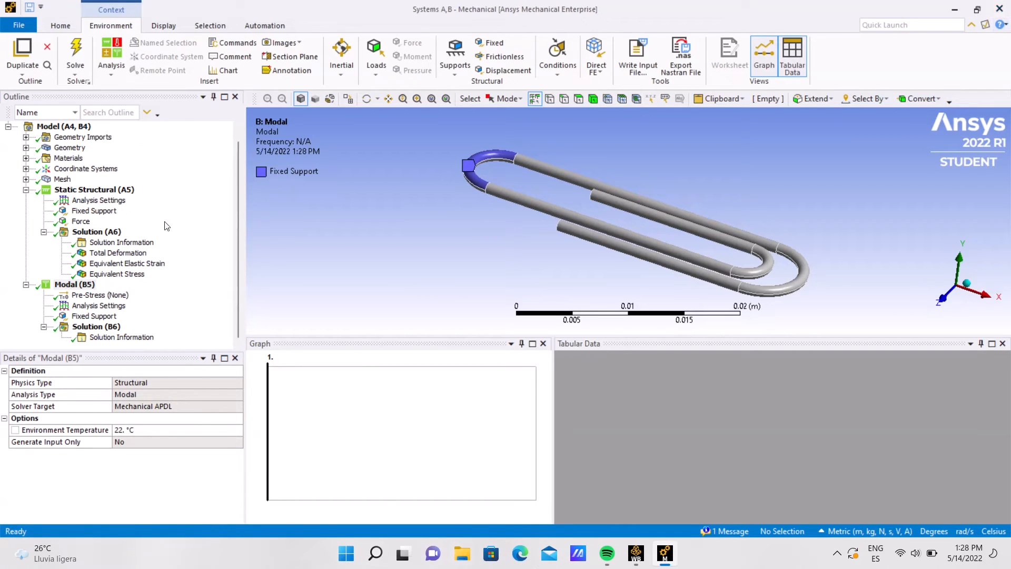
Review the modal analysis settings and fixed support, and inspect the natural frequencies in the modal solution
left_click(98, 306)
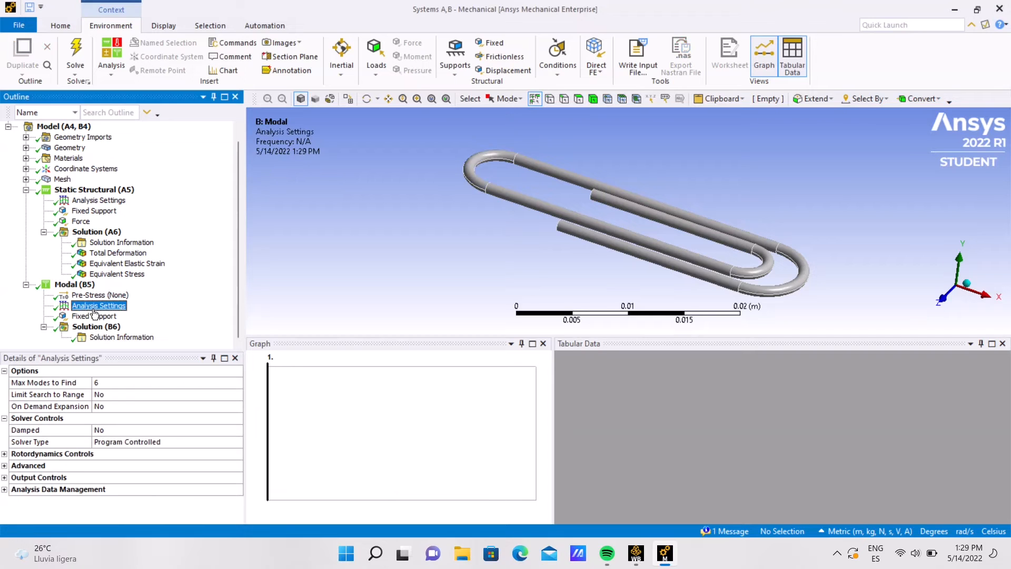
left_click(98, 318)
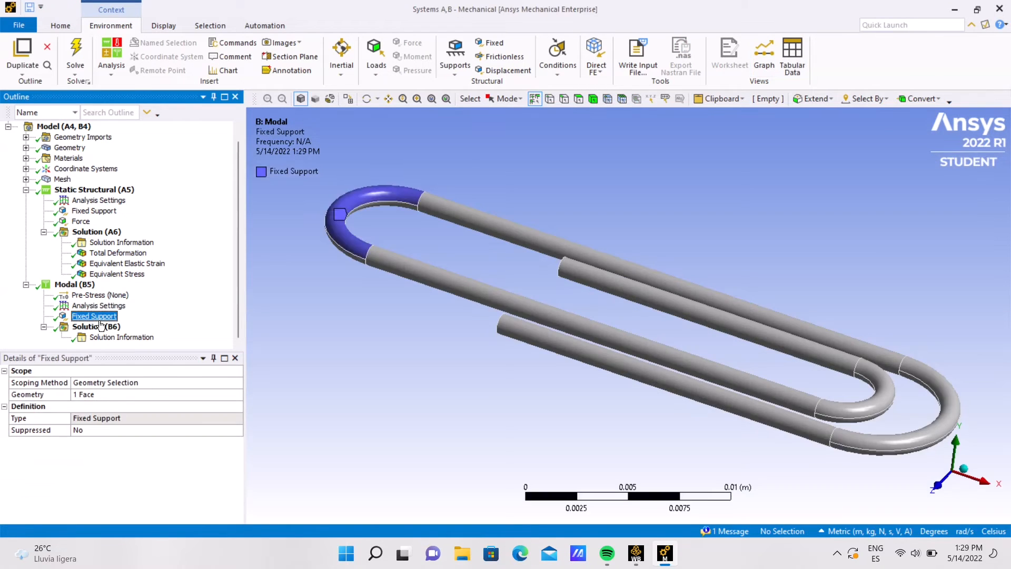
left_click(98, 327)
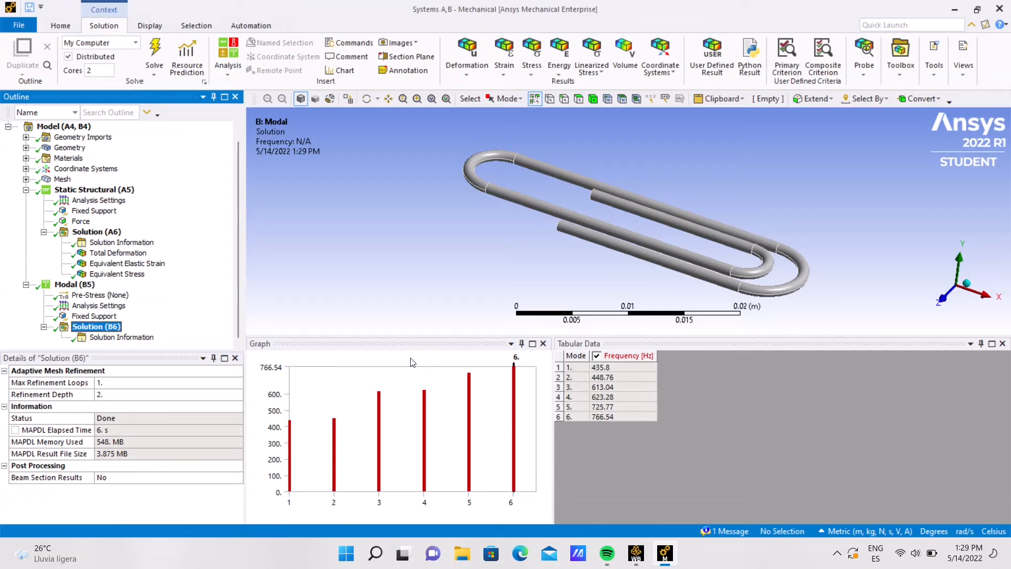
Create mode shape results for all six modal frequencies and evaluate them
left_click(622, 371)
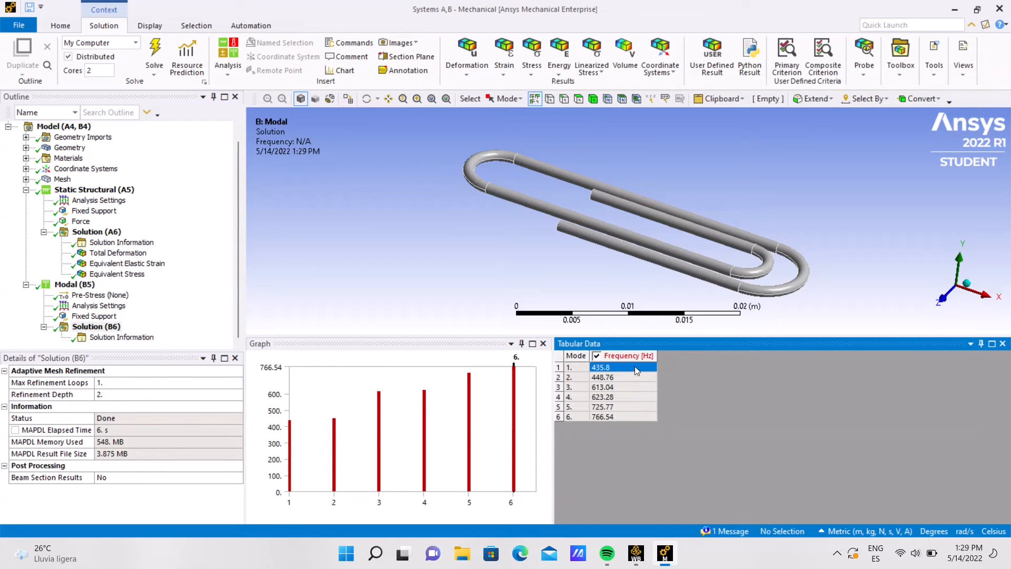
key("shift+Down")
key("shift+Down")
key("shift+Down")
key("shift+Down")
key("shift+Down")
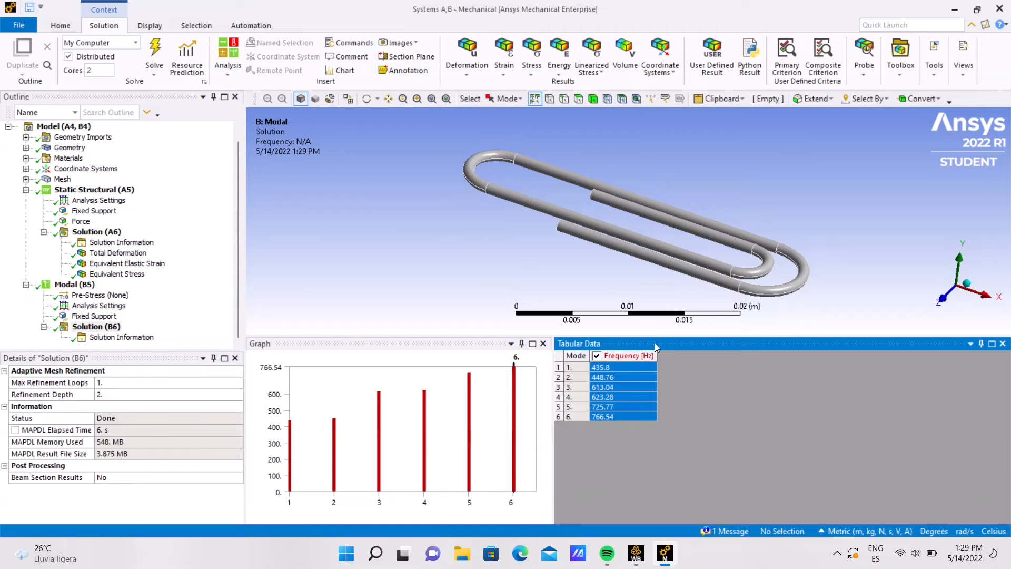
right_click(631, 382)
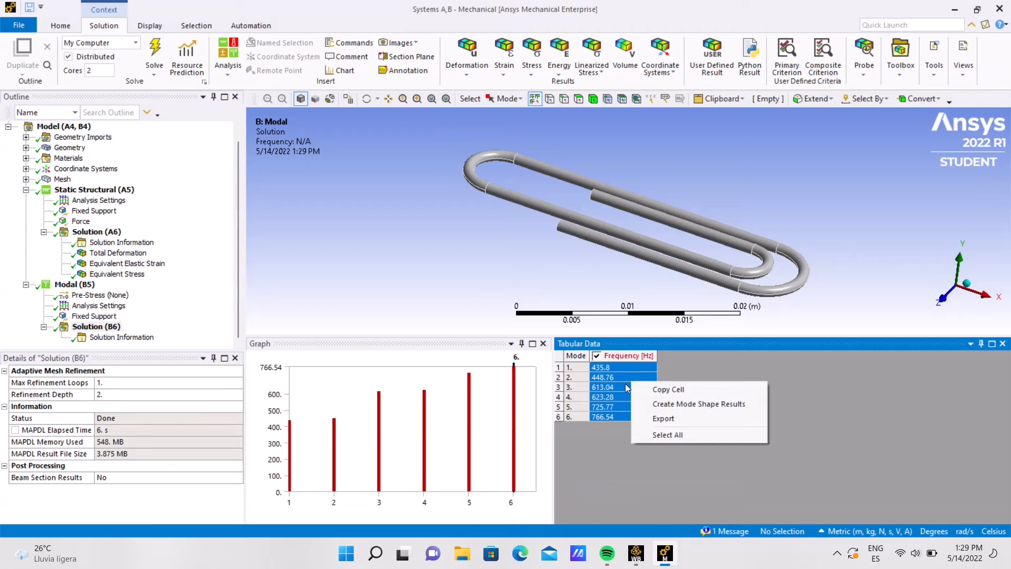
left_click(691, 403)
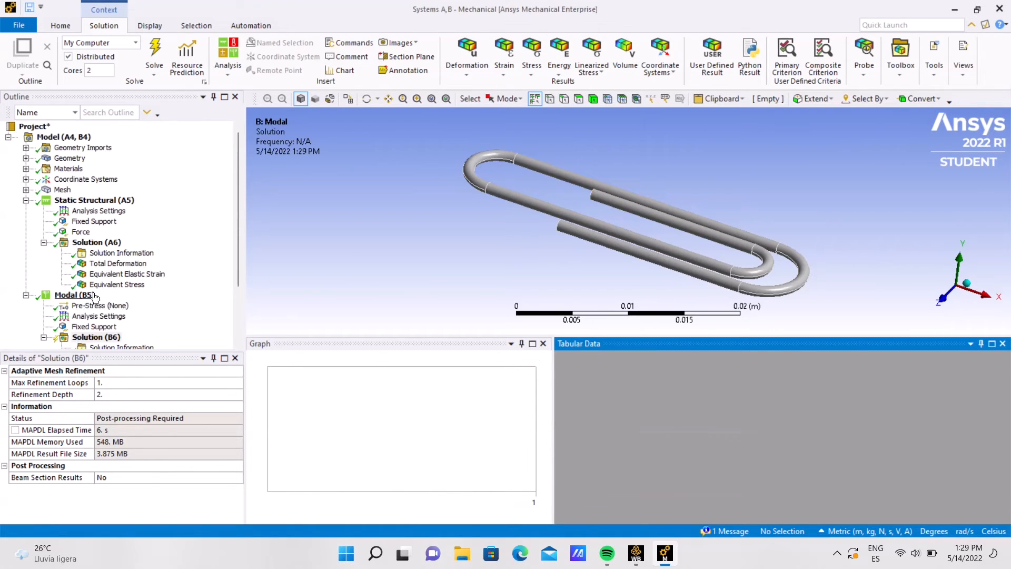
left_click(95, 263)
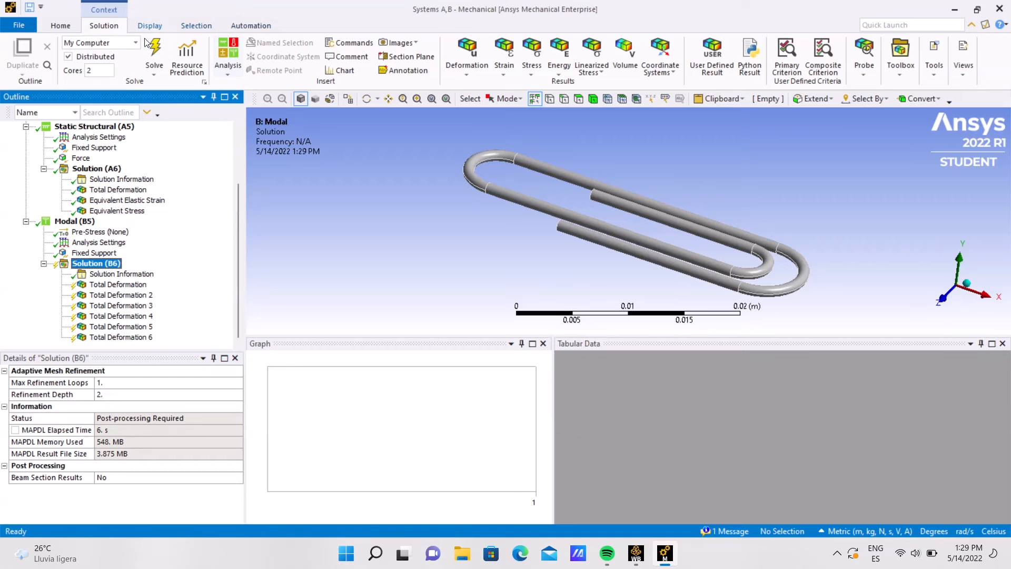
left_click(155, 53)
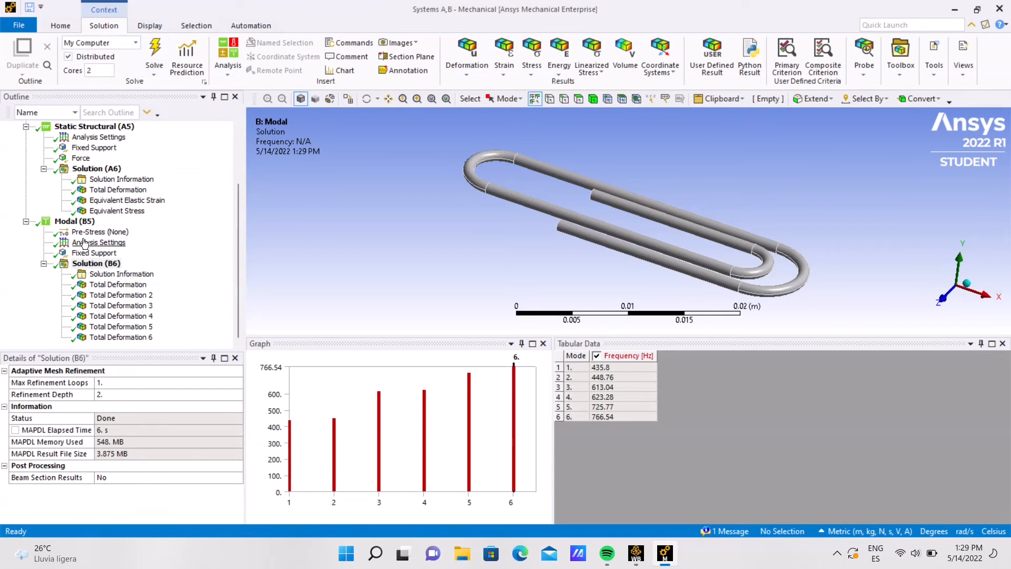
Animate the first mode's total deformation and compare the mode shapes of modes 1 through 5
left_click(118, 284)
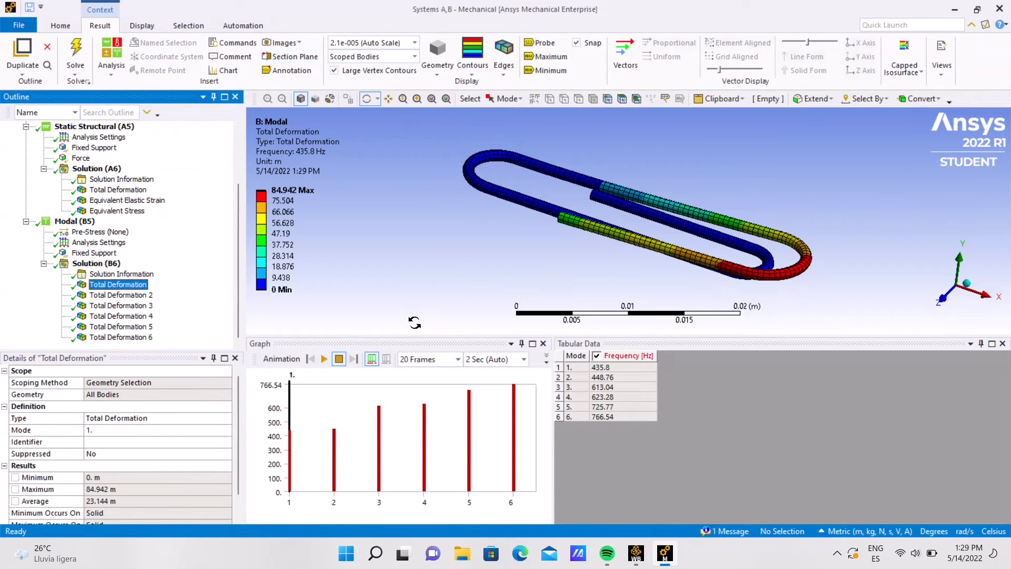
left_click(318, 359)
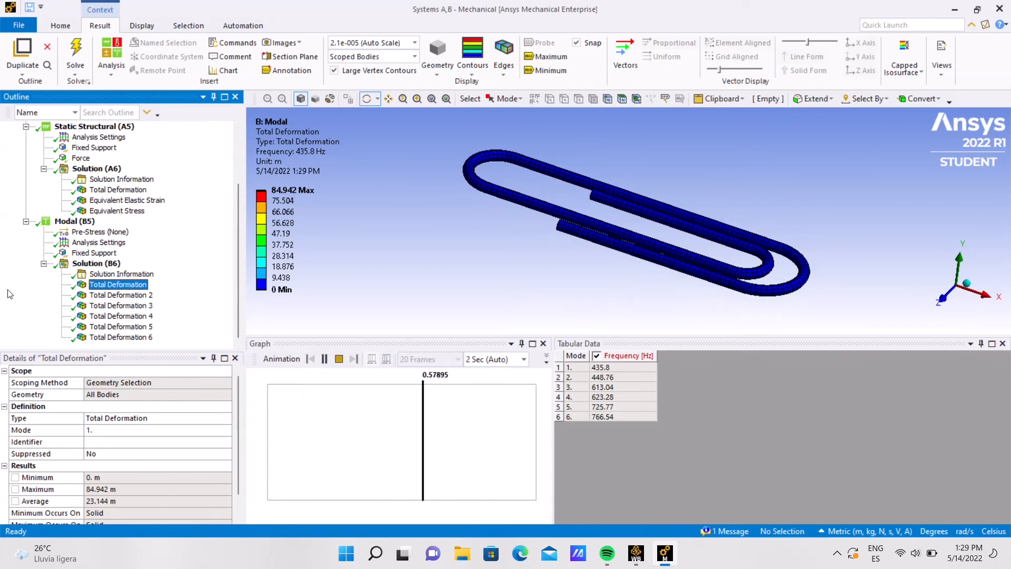
left_click(112, 295)
left_click(119, 305)
left_click(124, 316)
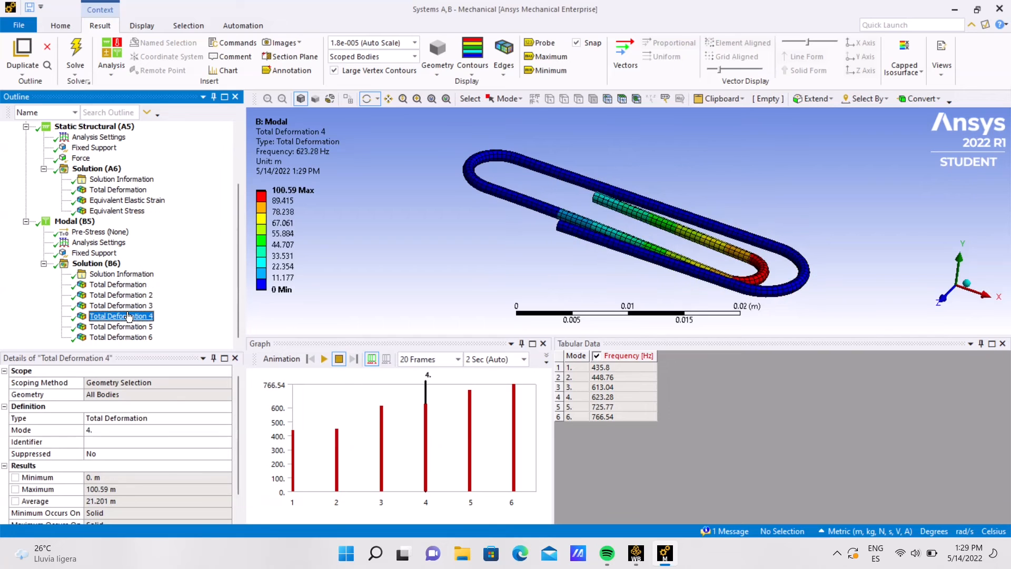
left_click(131, 326)
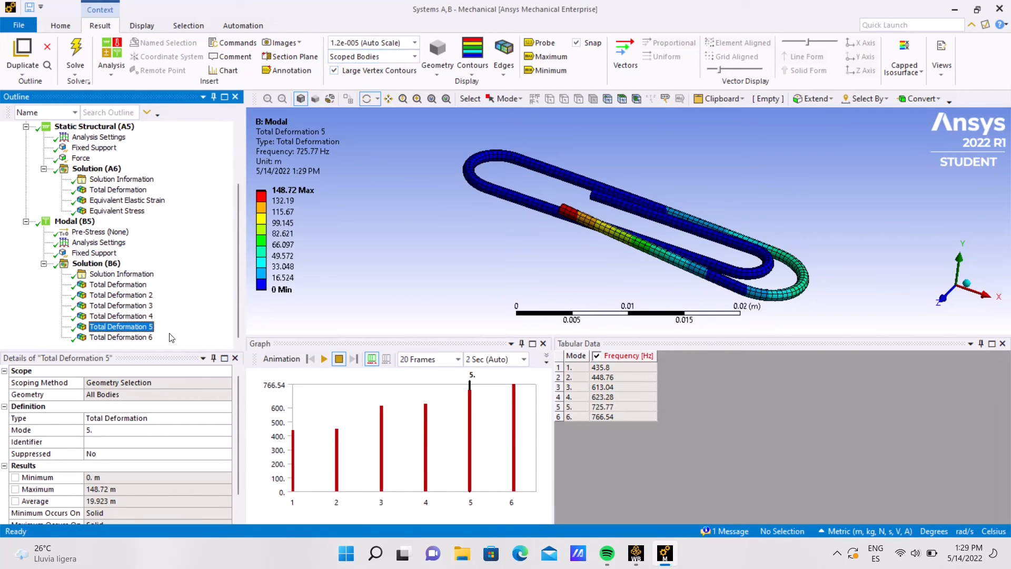
left_click(121, 296)
left_click(124, 287)
left_click(124, 297)
left_click(123, 287)
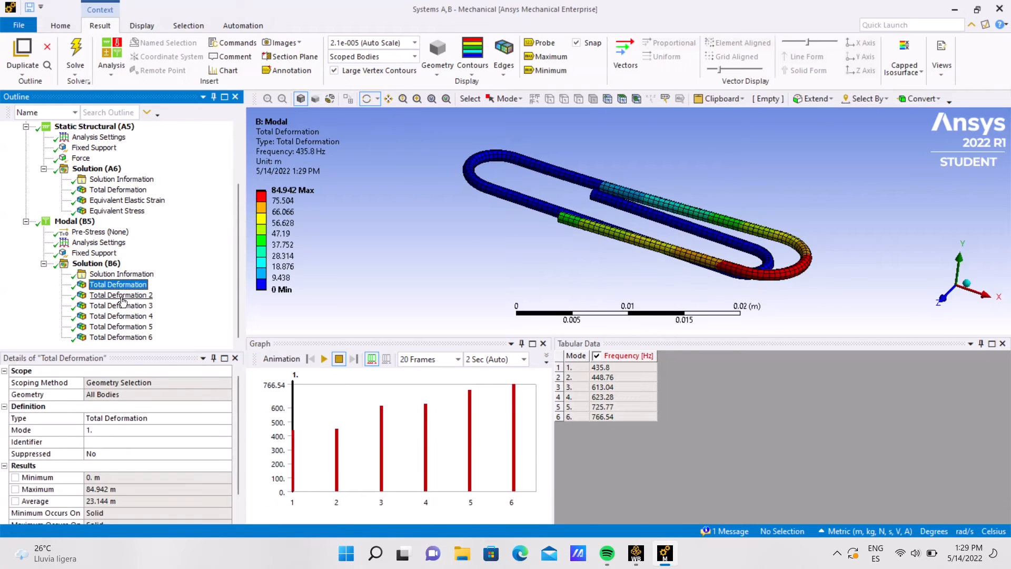
Review the mode shapes of modes 3, 4 and 5 and examine mode 5's total deformation closely
left_click(124, 308)
left_click(126, 316)
left_click(125, 327)
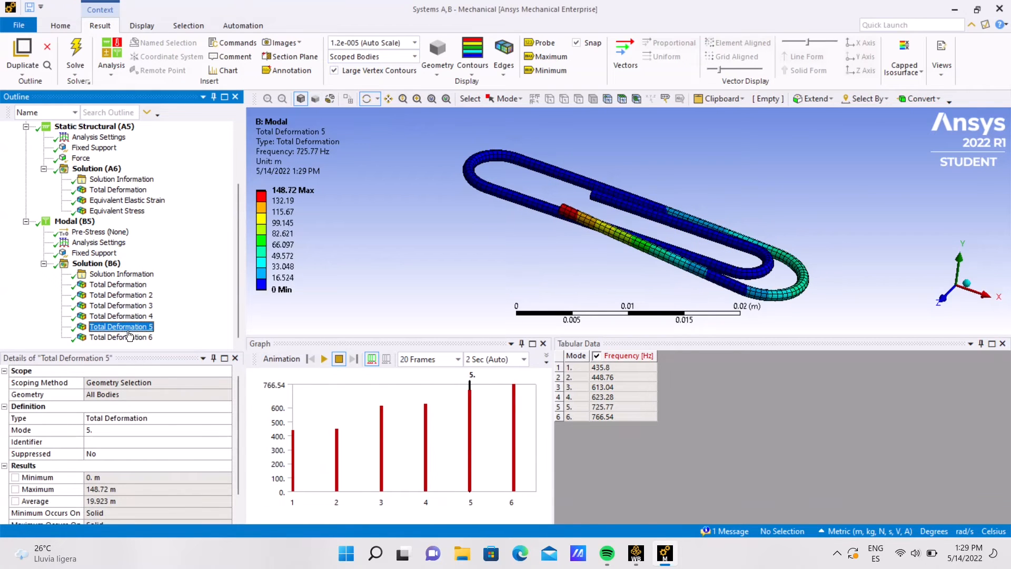
scroll(442, 172, "up", 5)
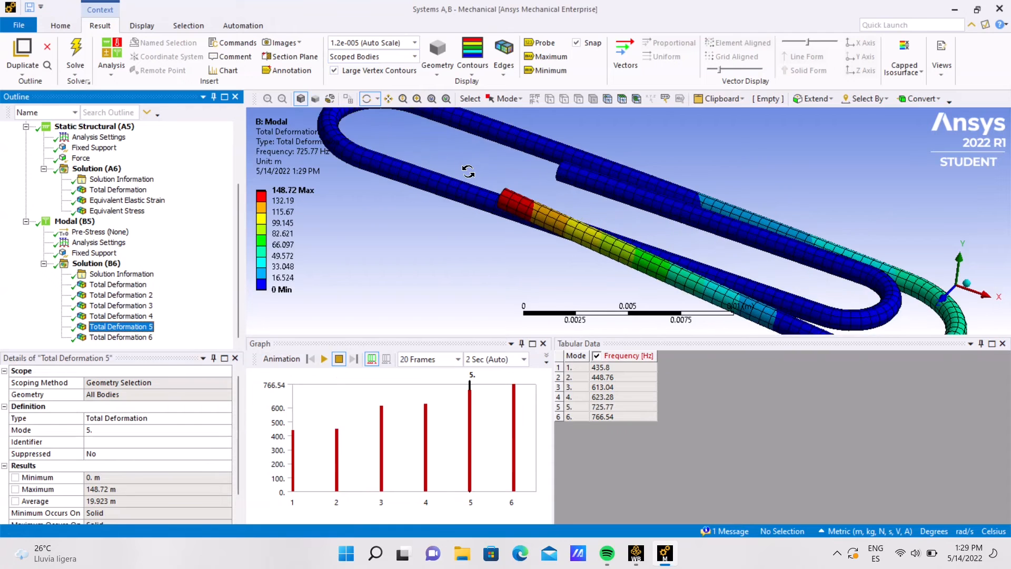
scroll(442, 171, "down", 2)
Delete the fixed support from the modal analysis
left_click(100, 252)
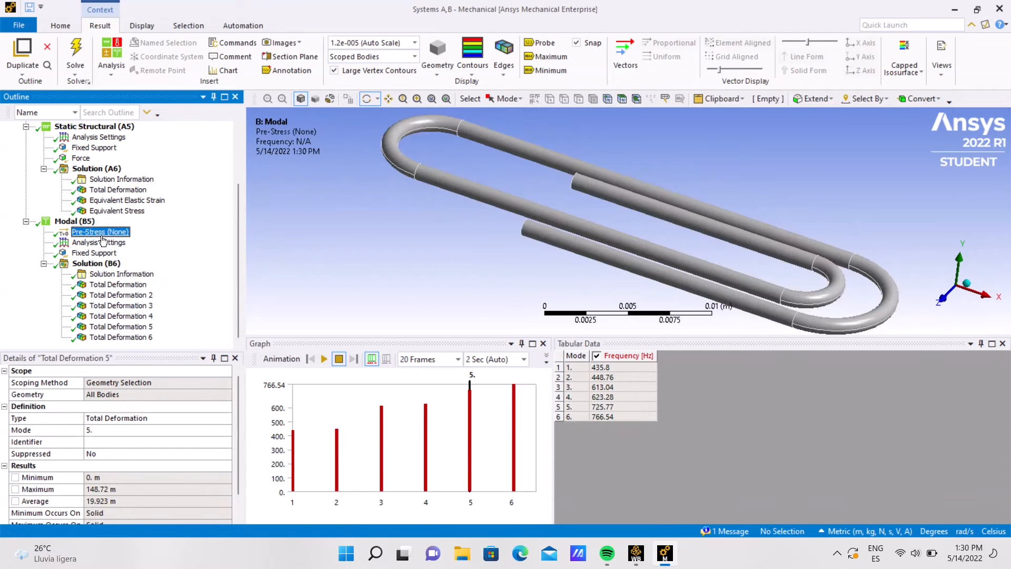
scroll(270, 253, "down", 3)
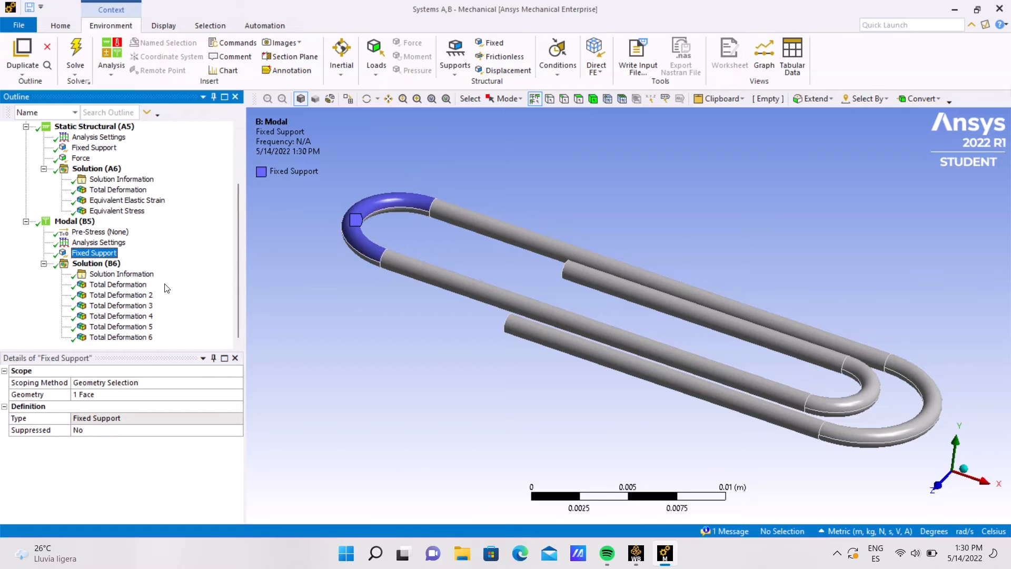
right_click(89, 255)
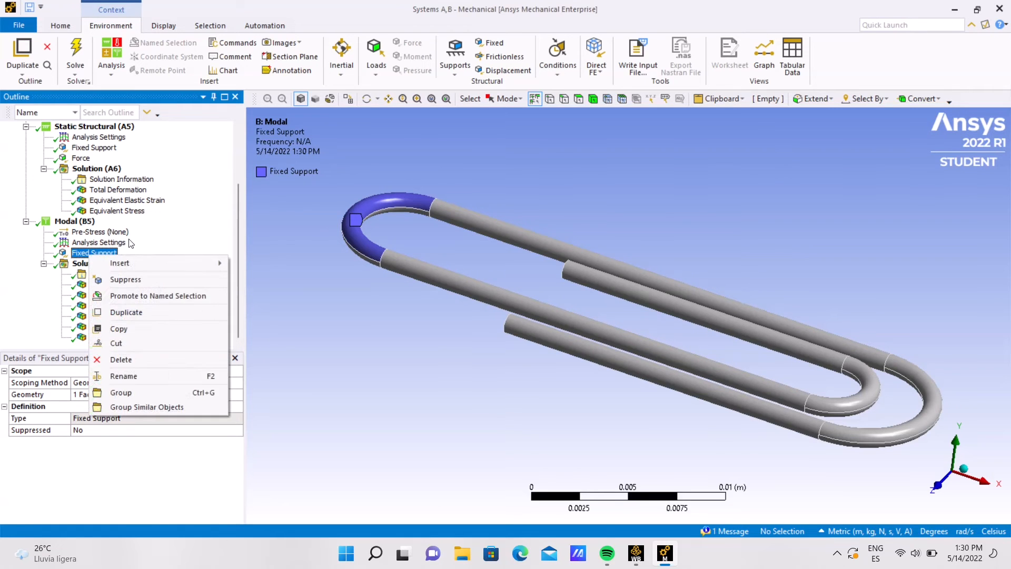
left_click(110, 243)
right_click(97, 254)
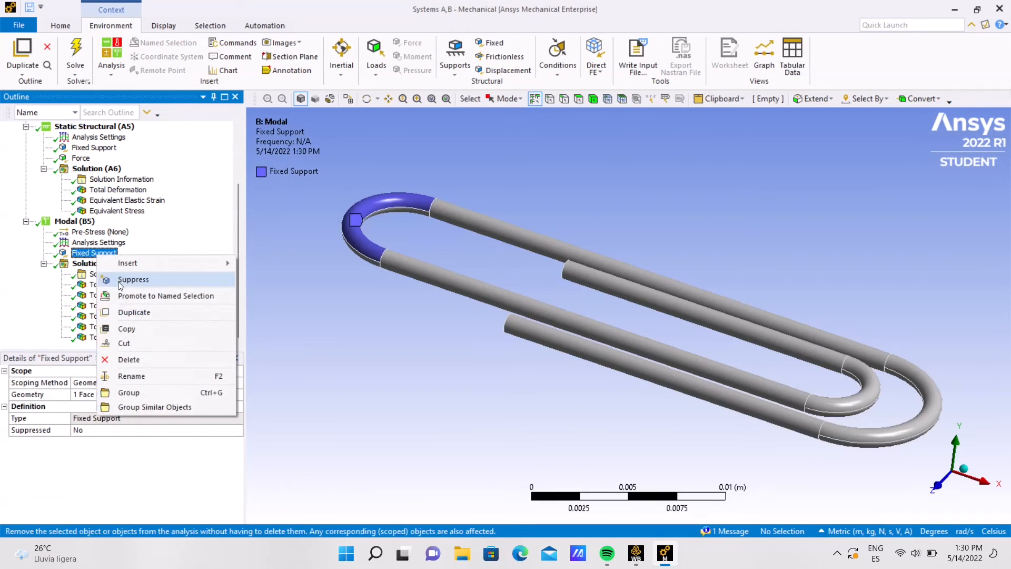
left_click(158, 360)
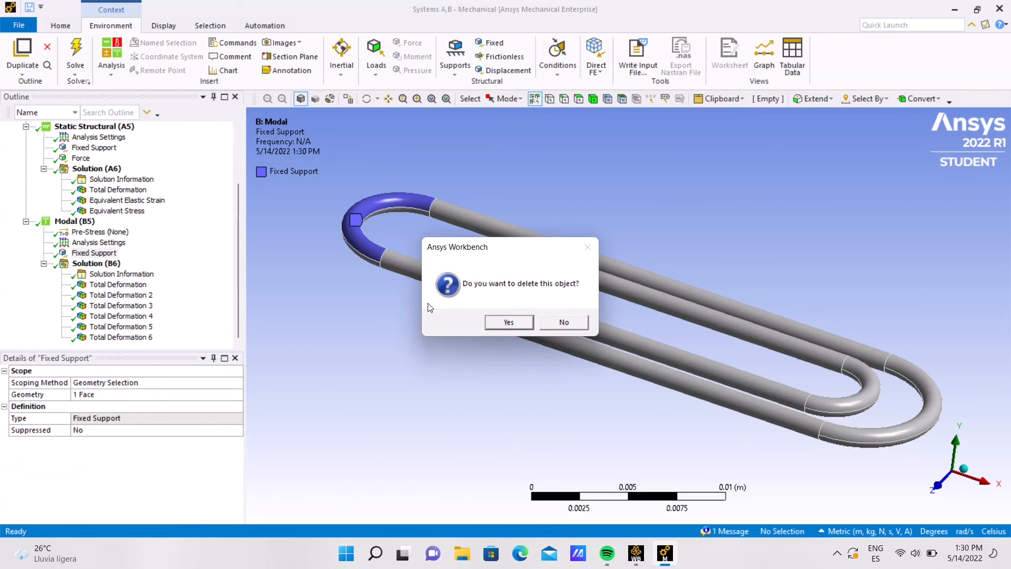
left_click(491, 323)
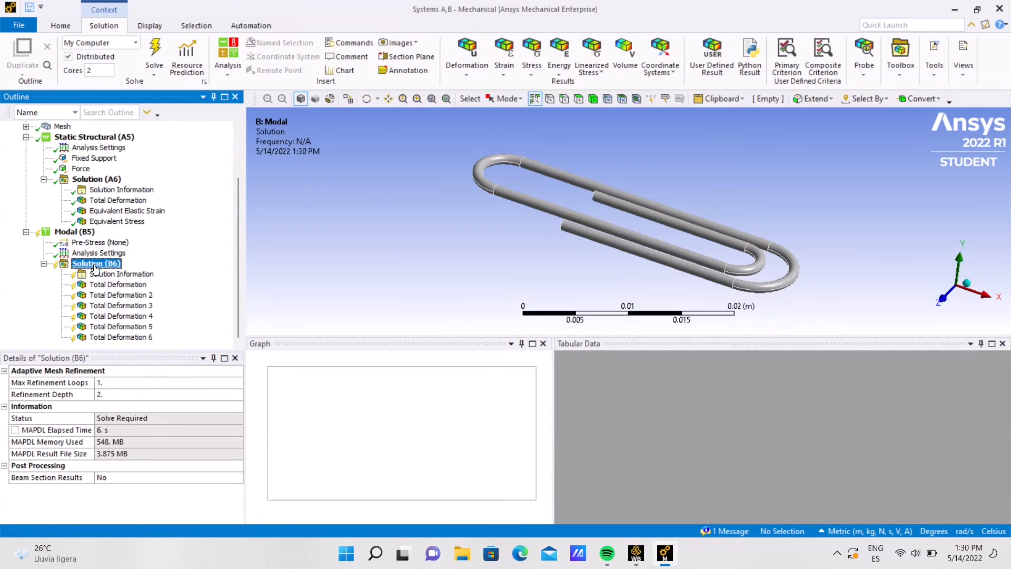
Solve the modal analysis again, animate mode 4's total deformation and view mode 1's
left_click(149, 51)
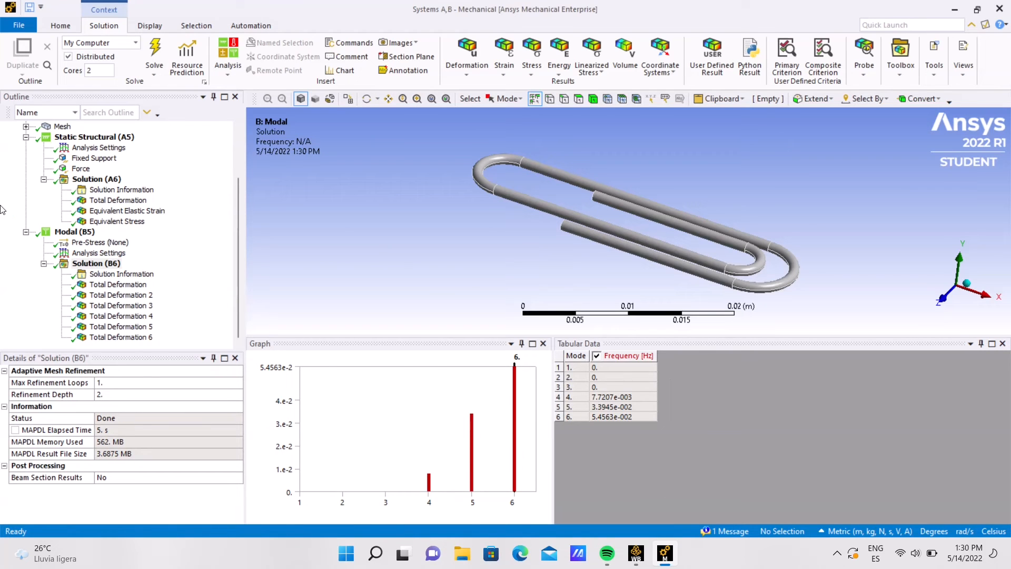
left_click(138, 317)
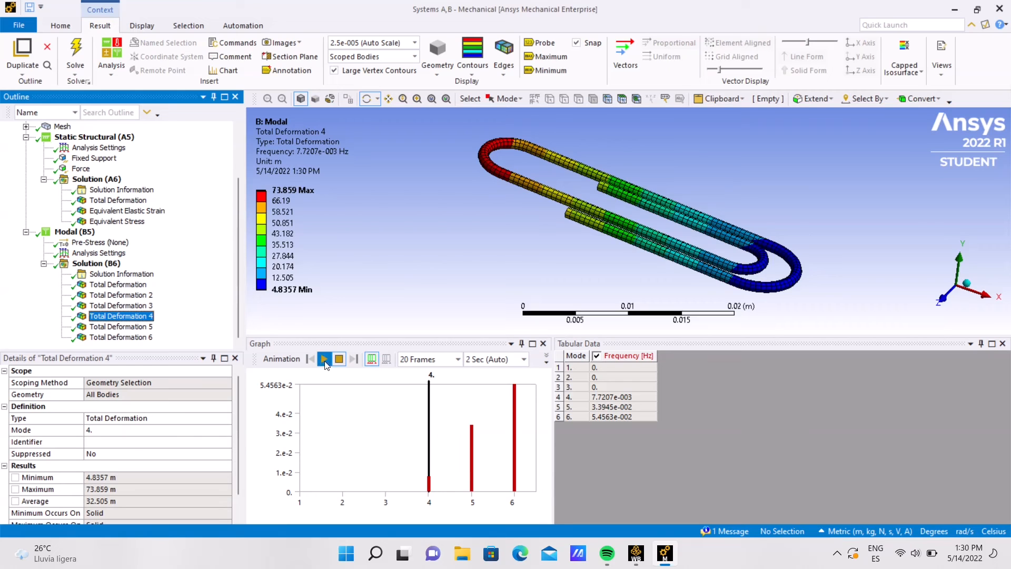
left_click(324, 358)
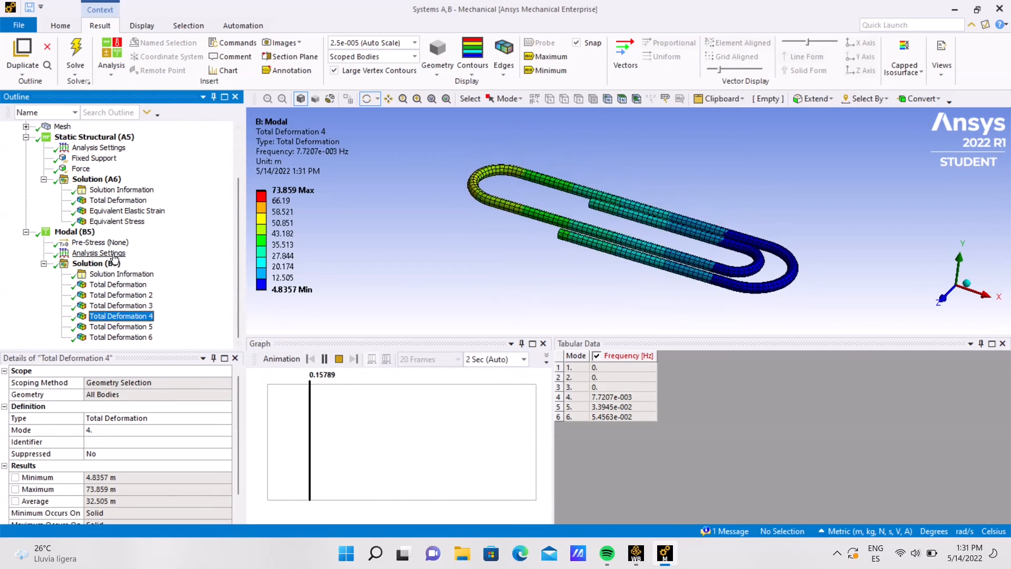
left_click(122, 274)
left_click(120, 286)
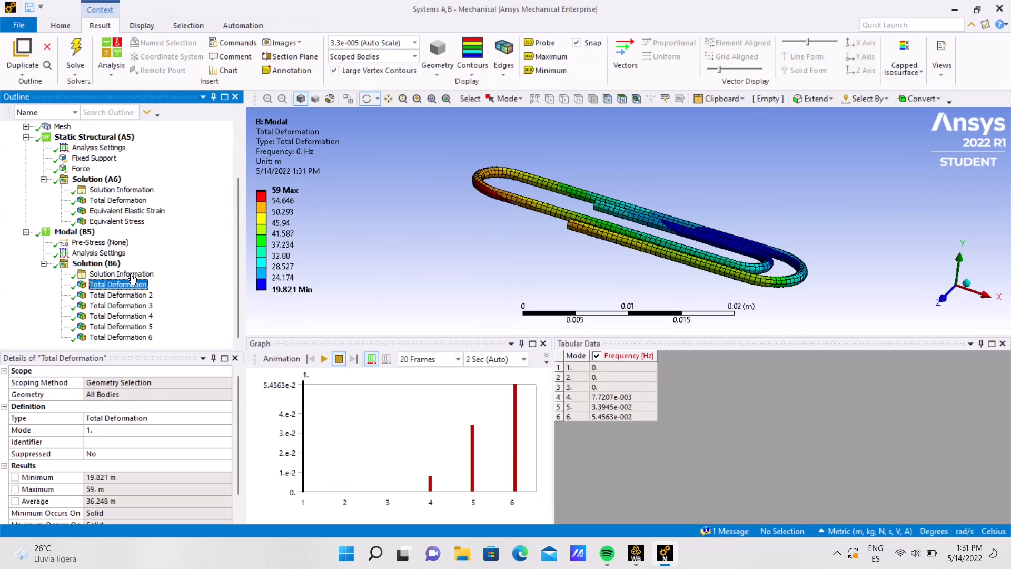
Close Mechanical without closing the Workbench project and open the static structural system's engineering data for editing
left_click(1000, 9)
left_click(1000, 9)
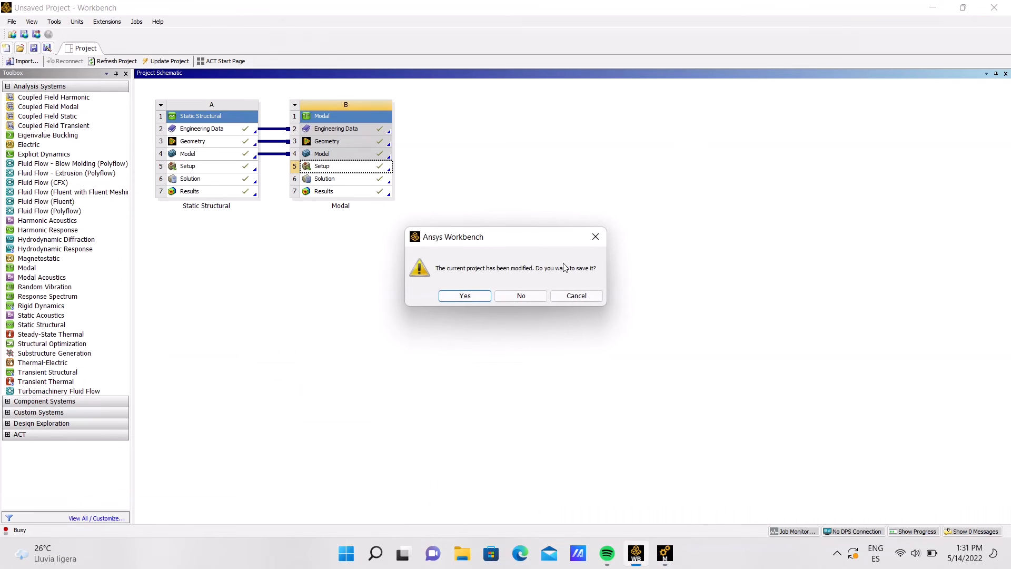
left_click(595, 238)
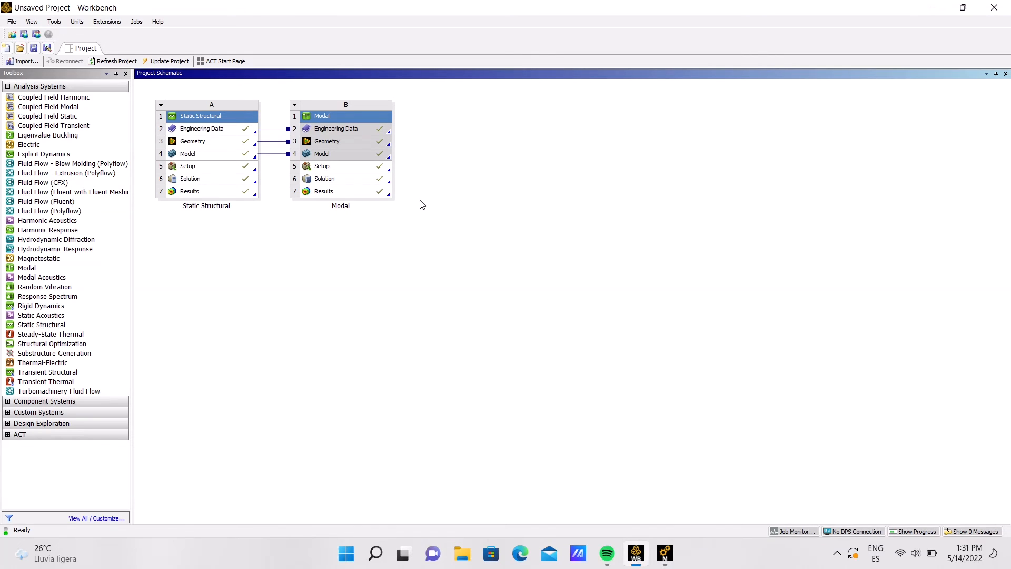
right_click(201, 129)
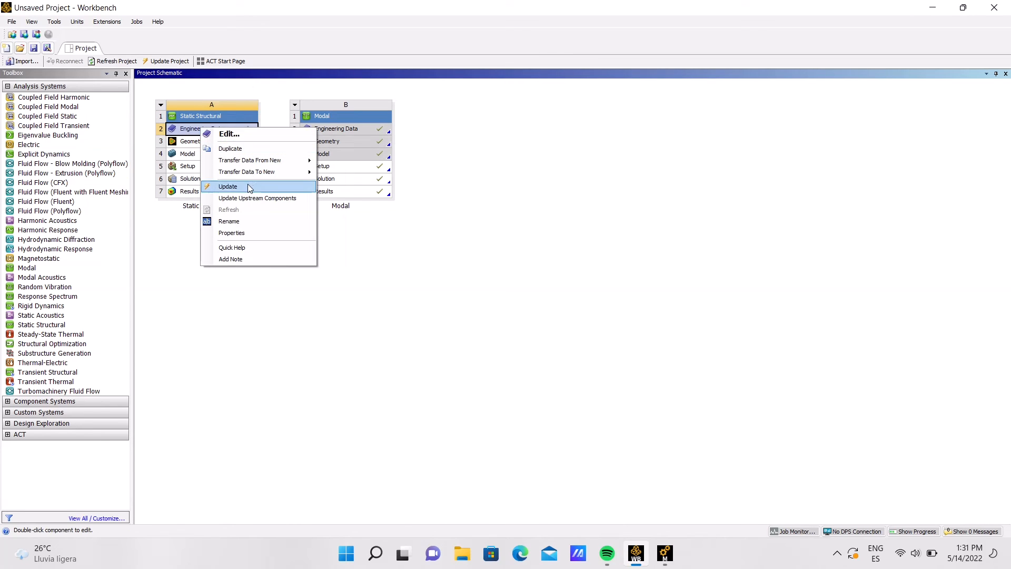
left_click(225, 134)
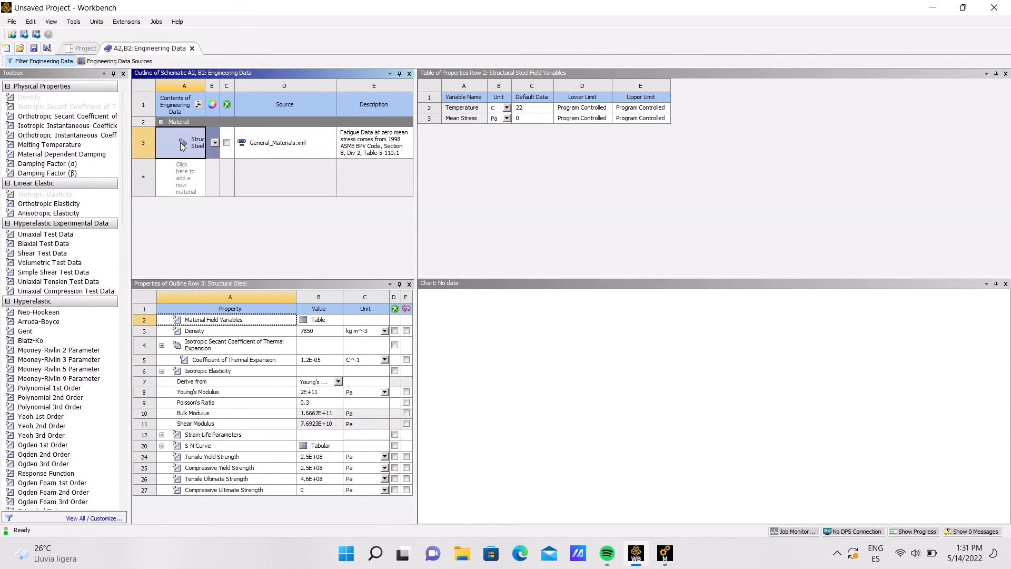
Add Aluminum Alloy from the General Materials library to the project's engineering data
left_click(103, 62)
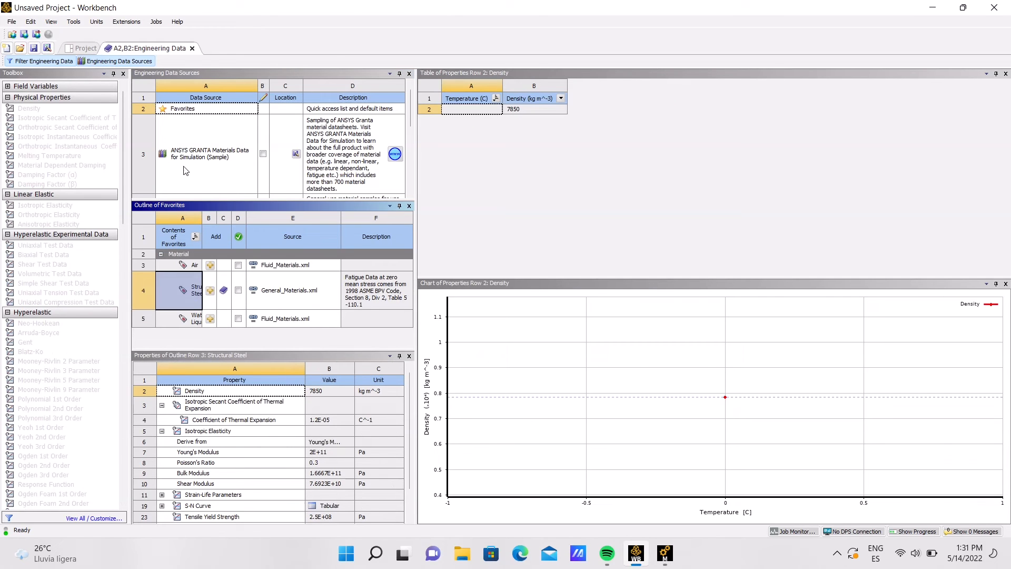
scroll(211, 143, "down", 3)
left_click(209, 128)
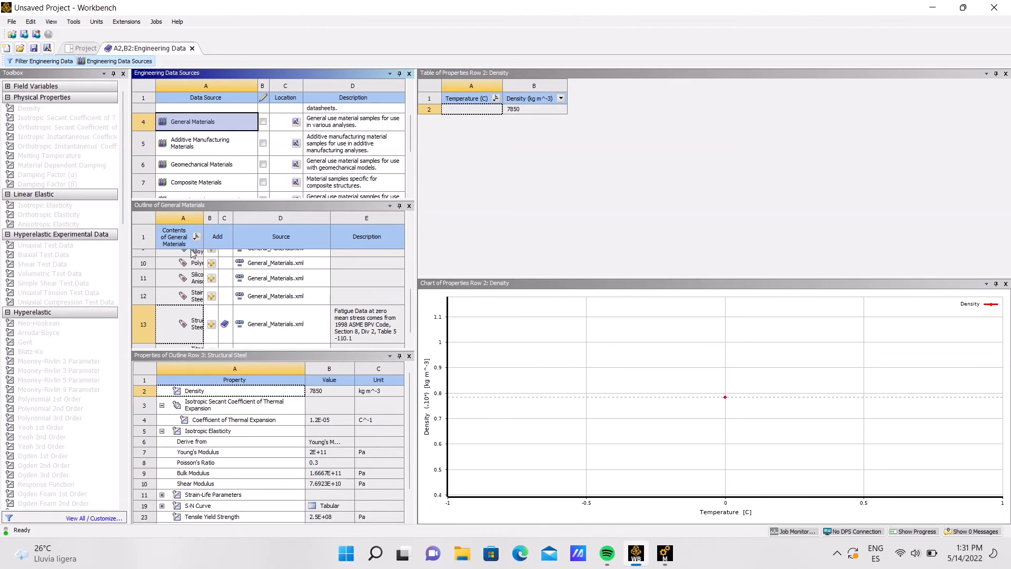
scroll(193, 254, "up", 3)
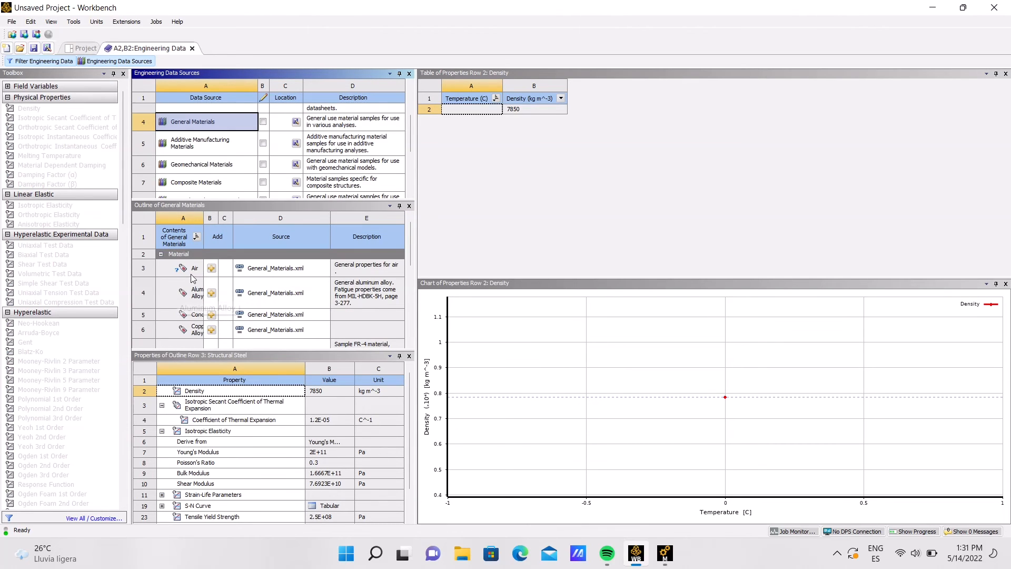
left_click_drag(202, 218, 236, 230)
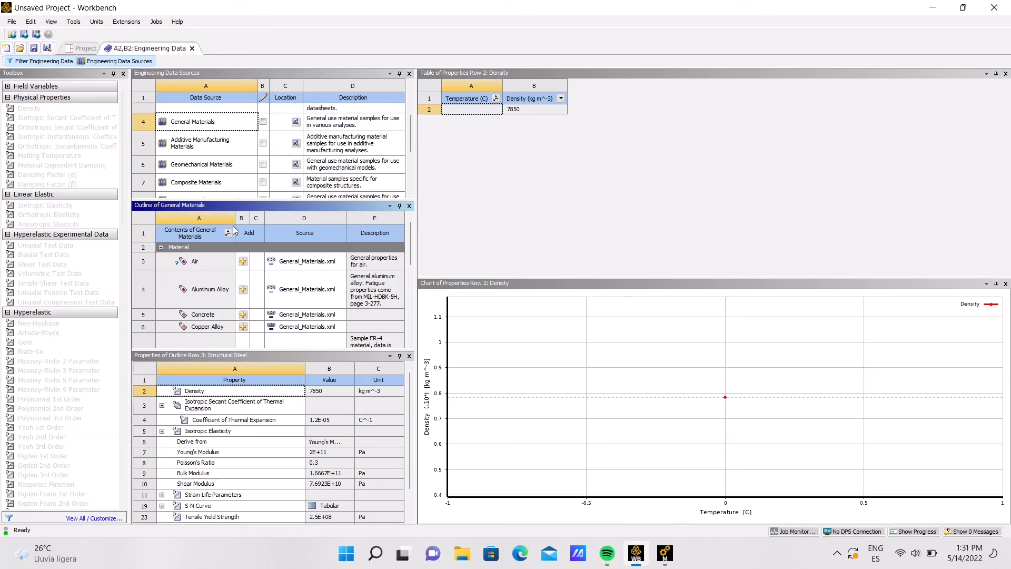
left_click(213, 289)
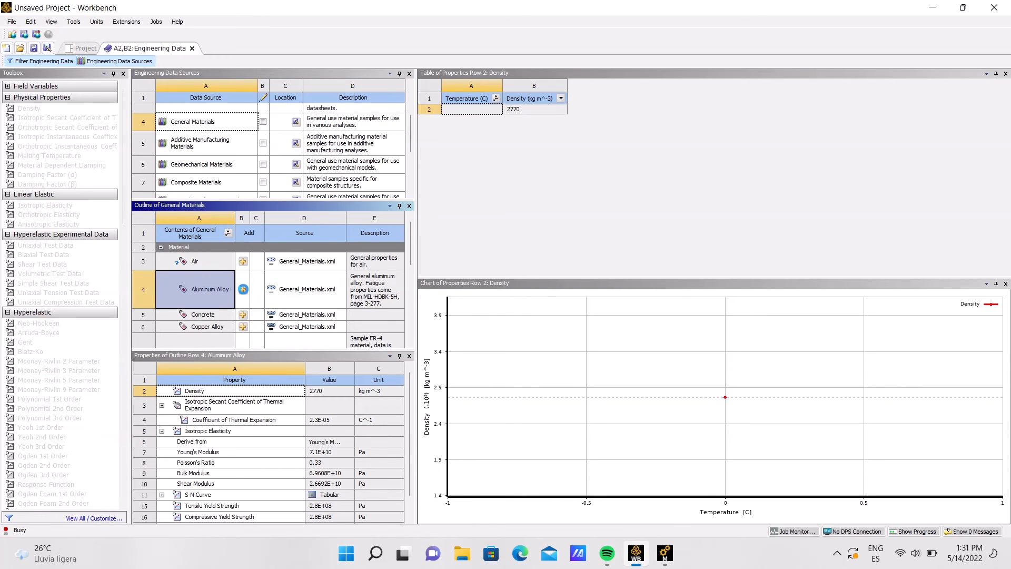
left_click(243, 290)
Close the engineering data and reopen the static structural model, re-reading the upstream data
left_click(994, 7)
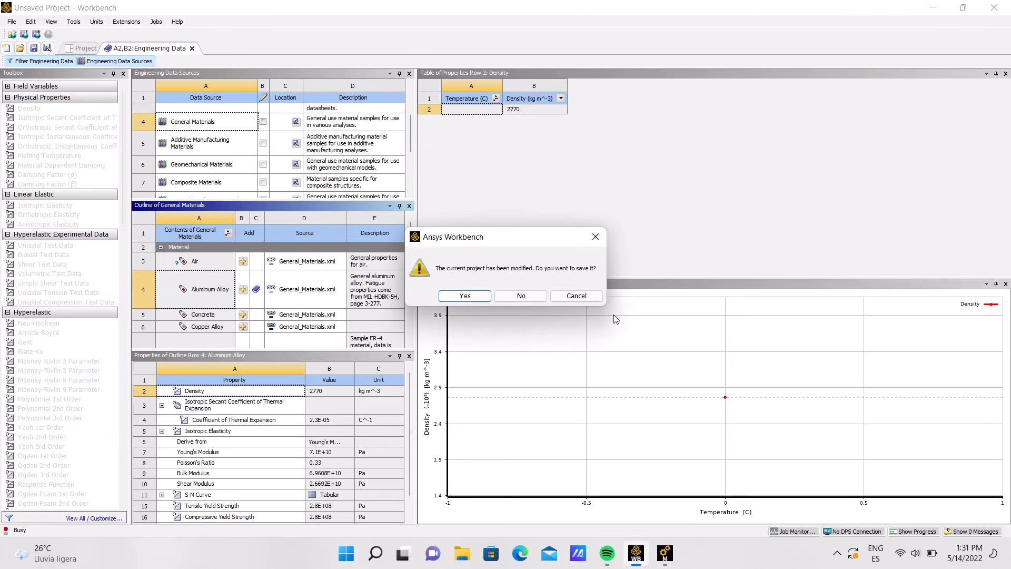
left_click(601, 235)
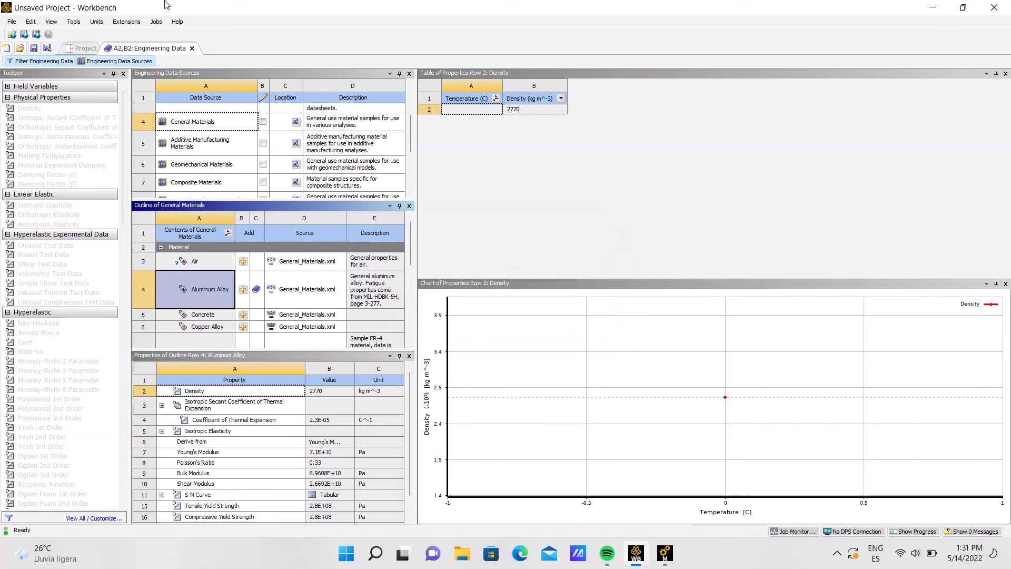
left_click(192, 48)
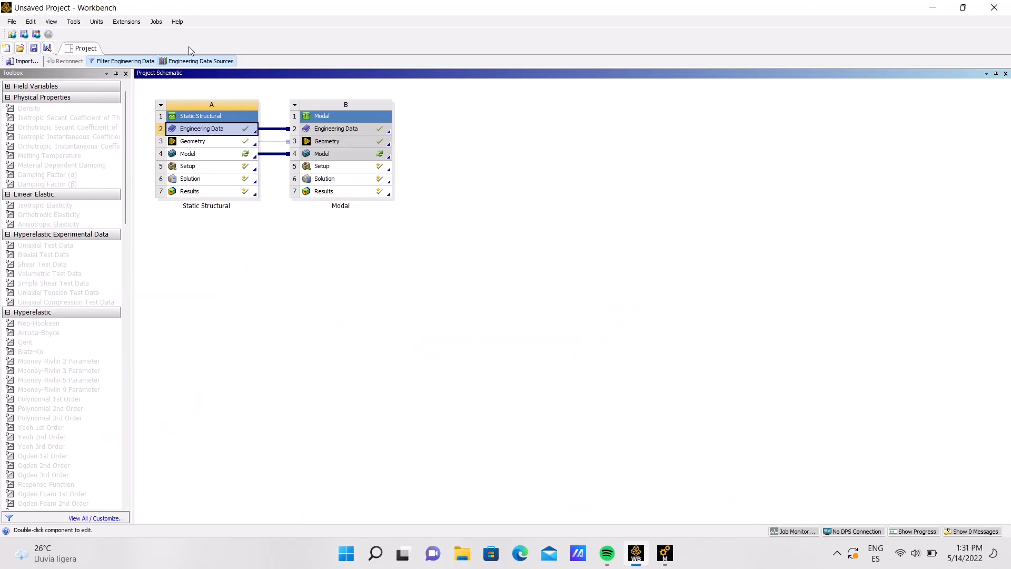
double_click(205, 154)
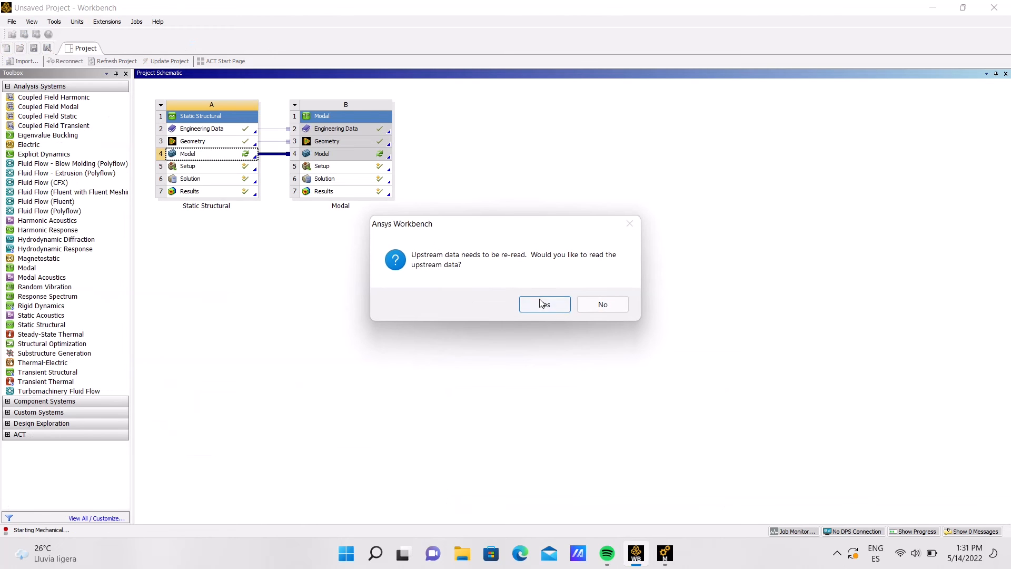
left_click(541, 304)
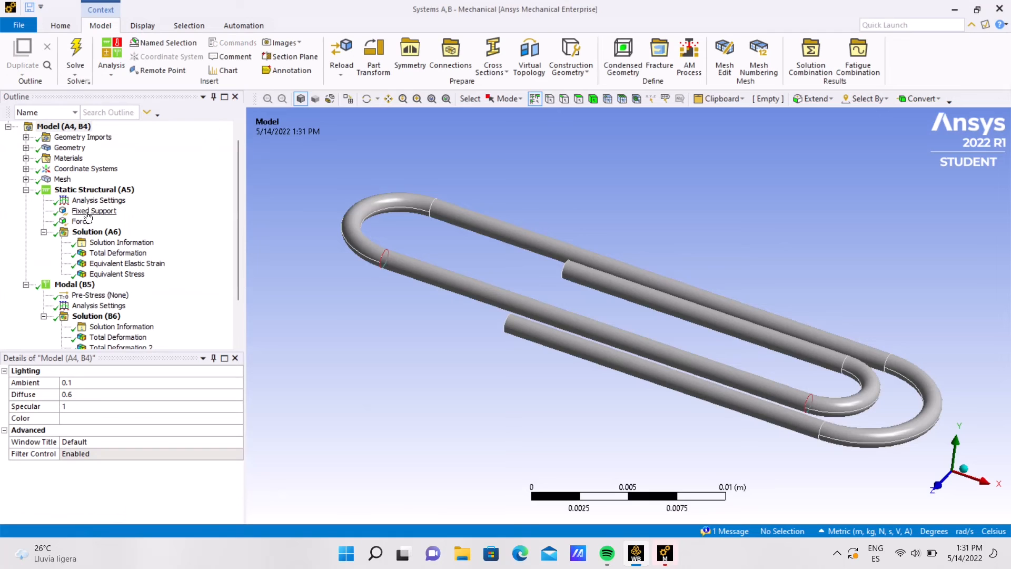
Assign Aluminum Alloy as the material of the paper clip's solid body
left_click(25, 148)
left_click(79, 158)
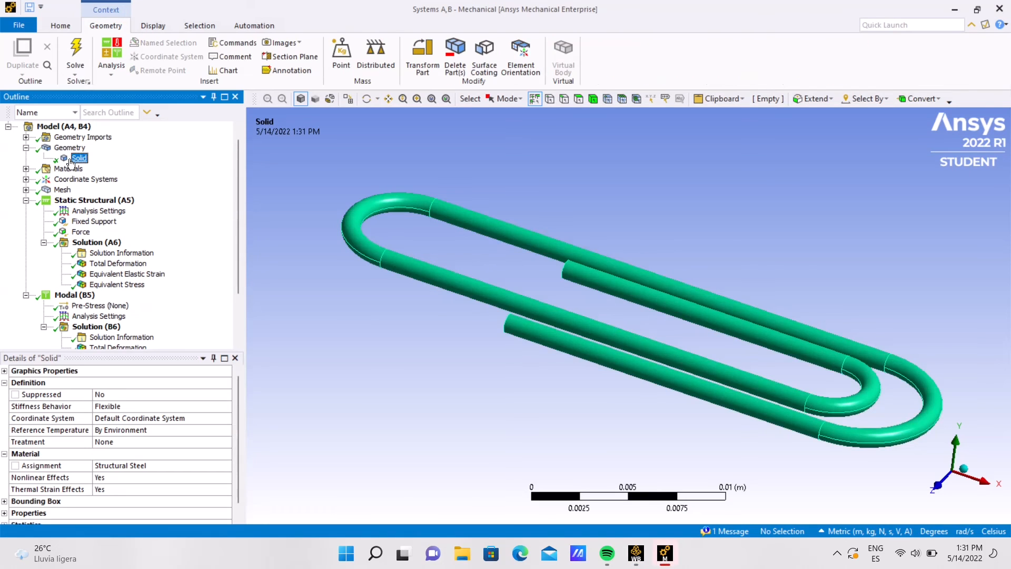
left_click(139, 467)
left_click(227, 466)
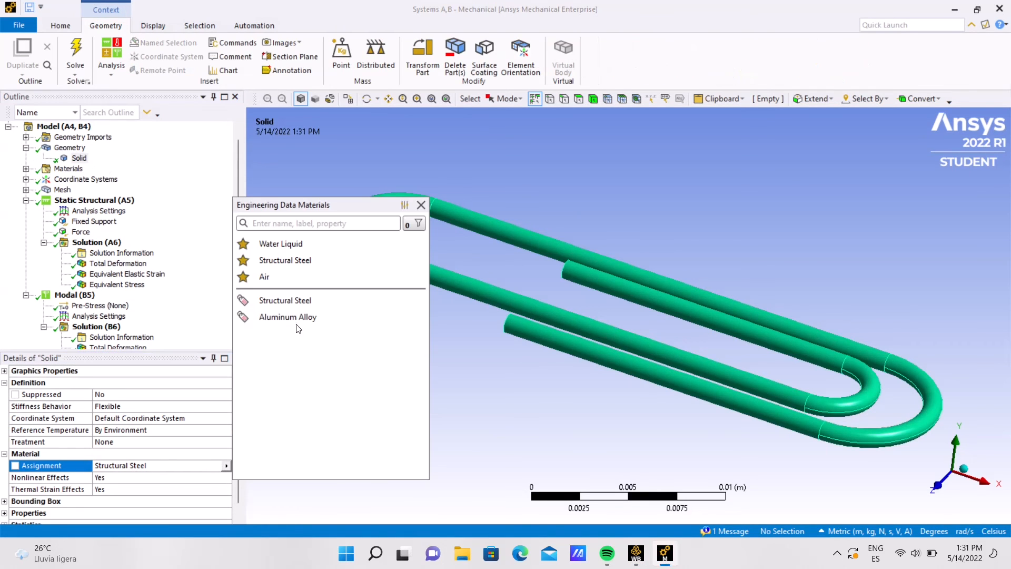
left_click(287, 317)
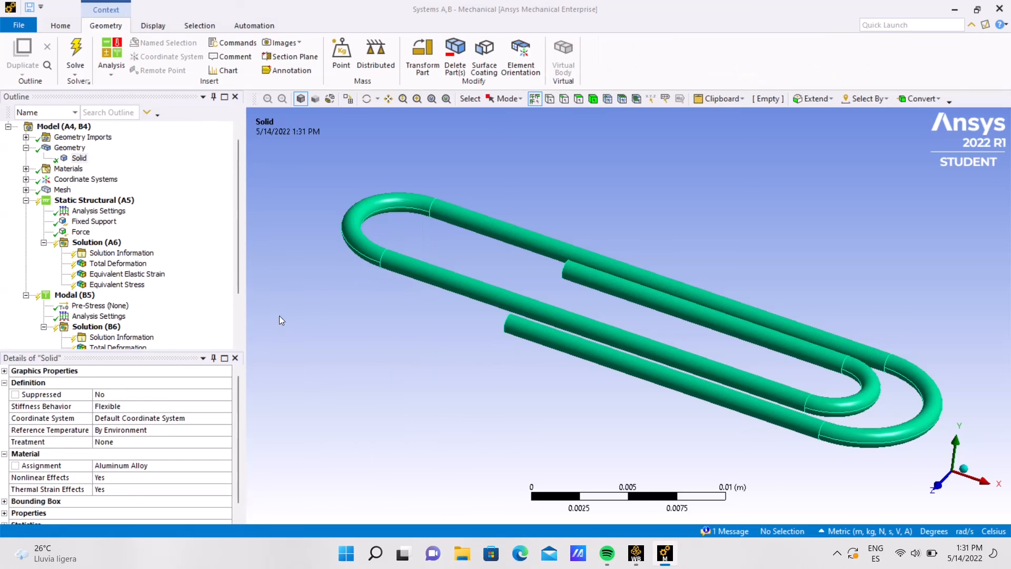
Solve both analyses with the new material and animate the static structural total deformation
left_click(77, 53)
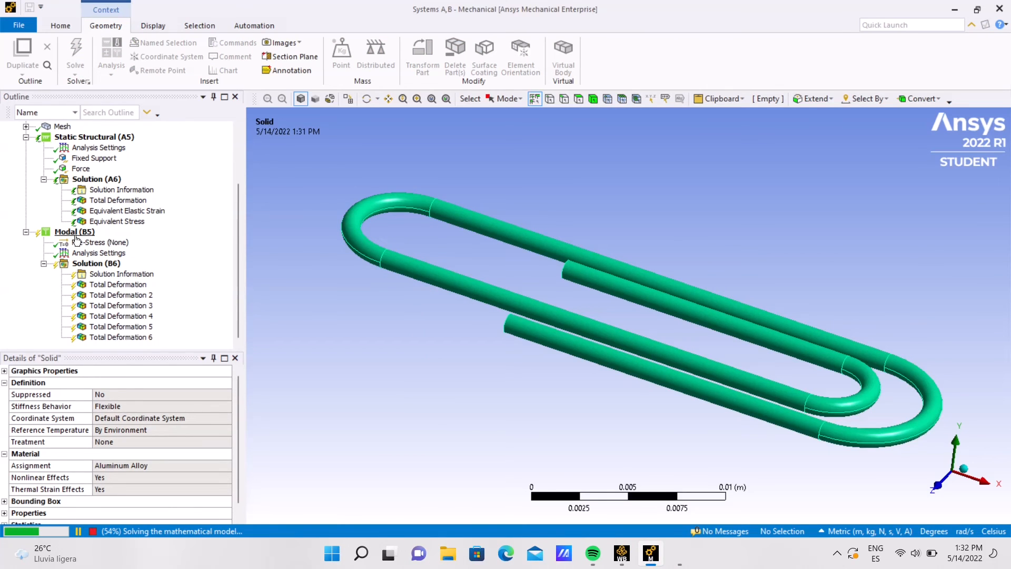
left_click(98, 180)
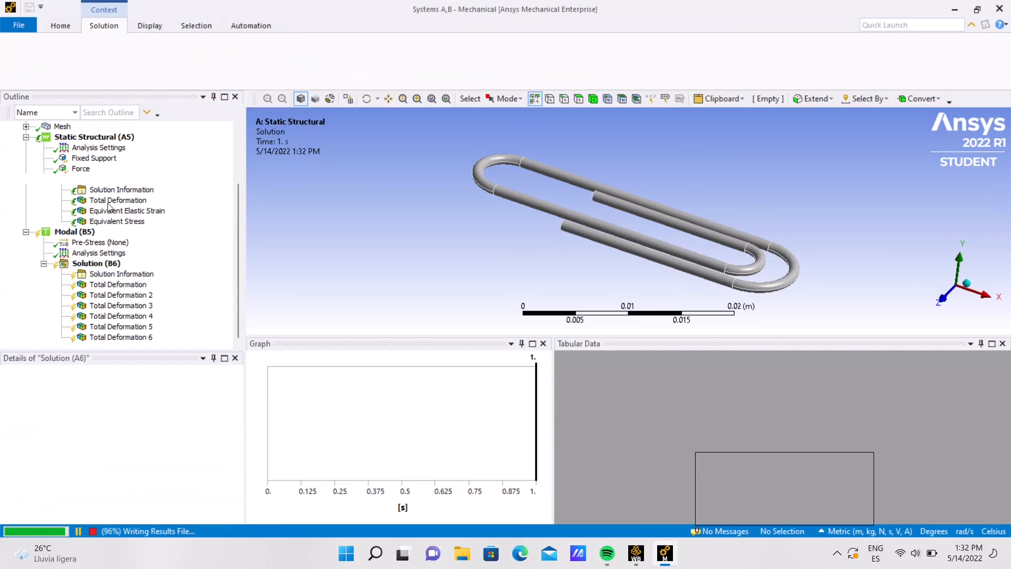
left_click(109, 201)
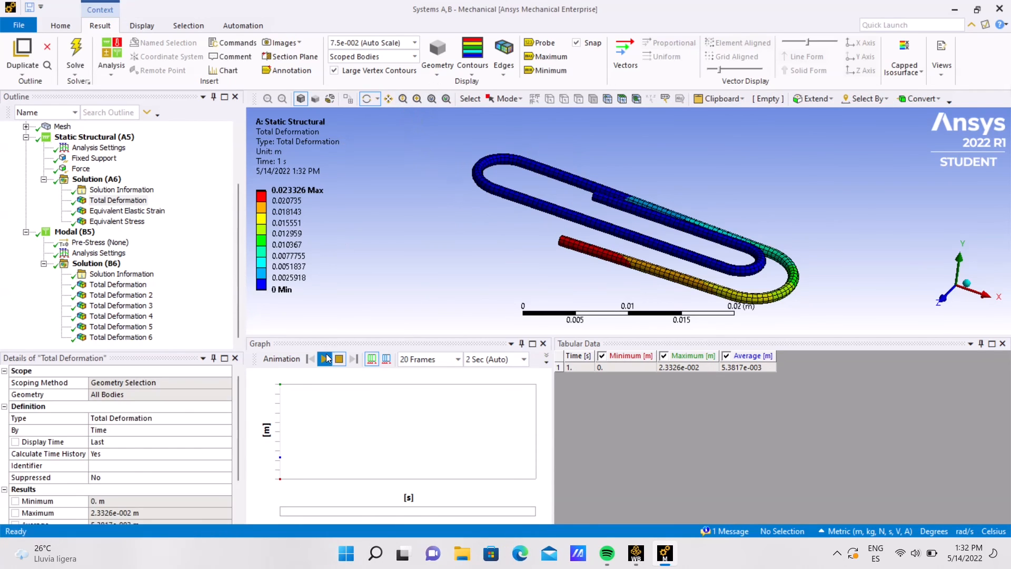
left_click(324, 359)
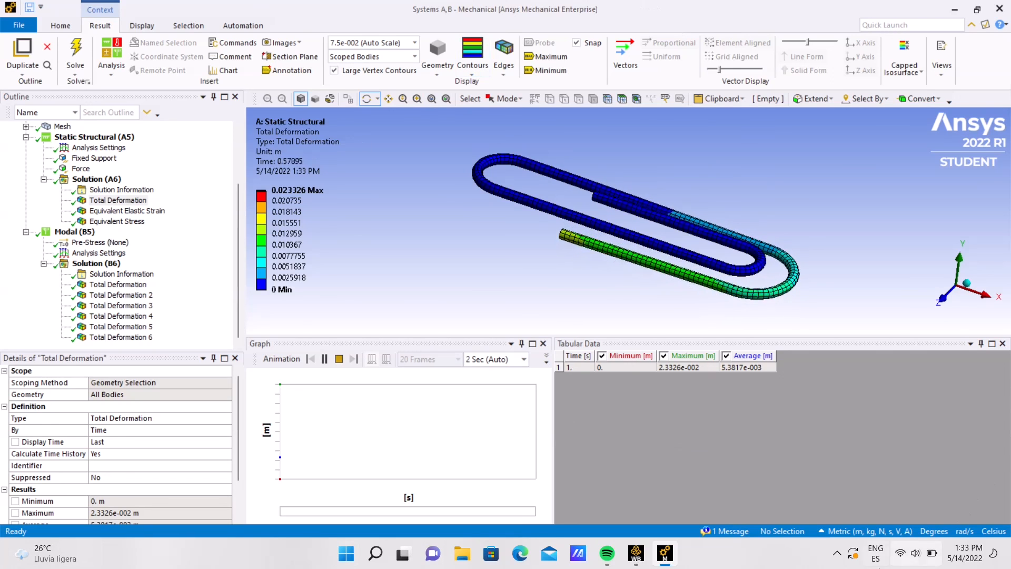
left_click(836, 553)
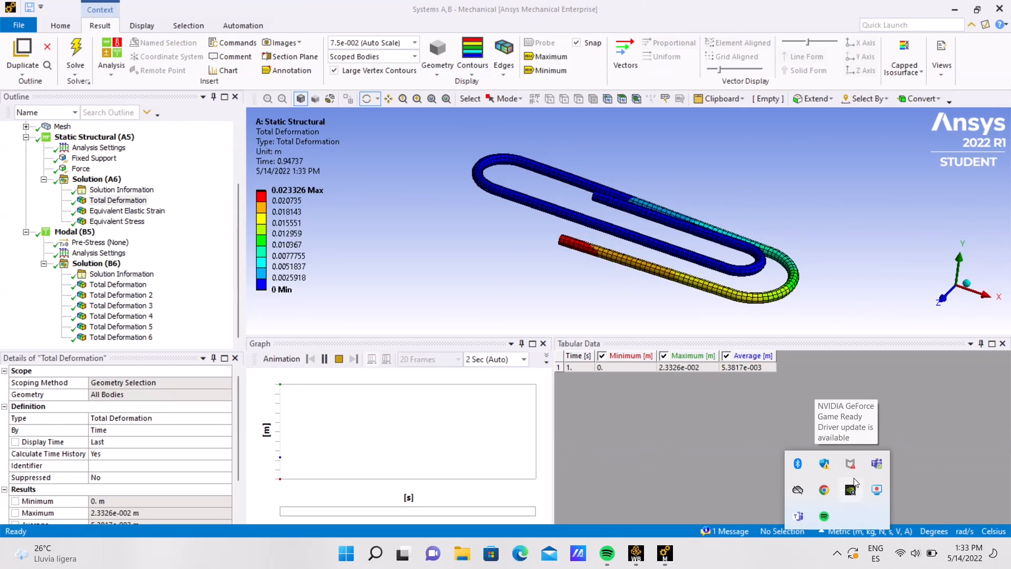
right_click(877, 485)
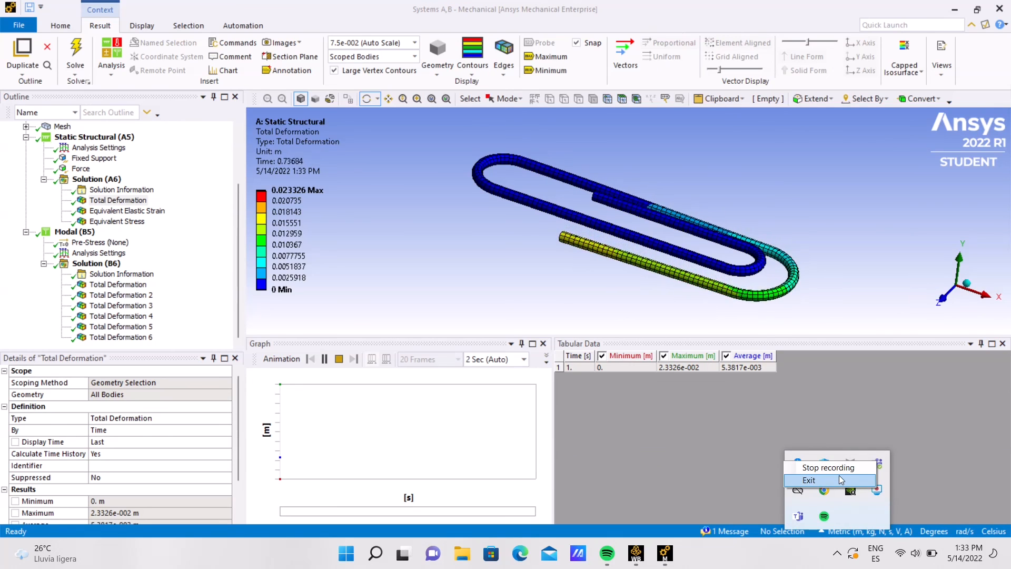